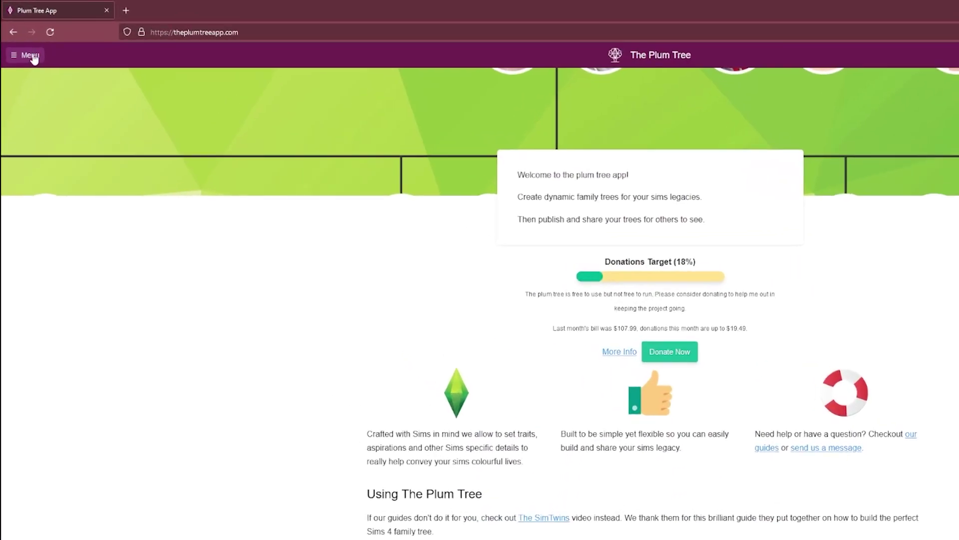
- Open the Disney Legacy Challenge tree in preview mode and look over its generations and family branches
click(31, 57)
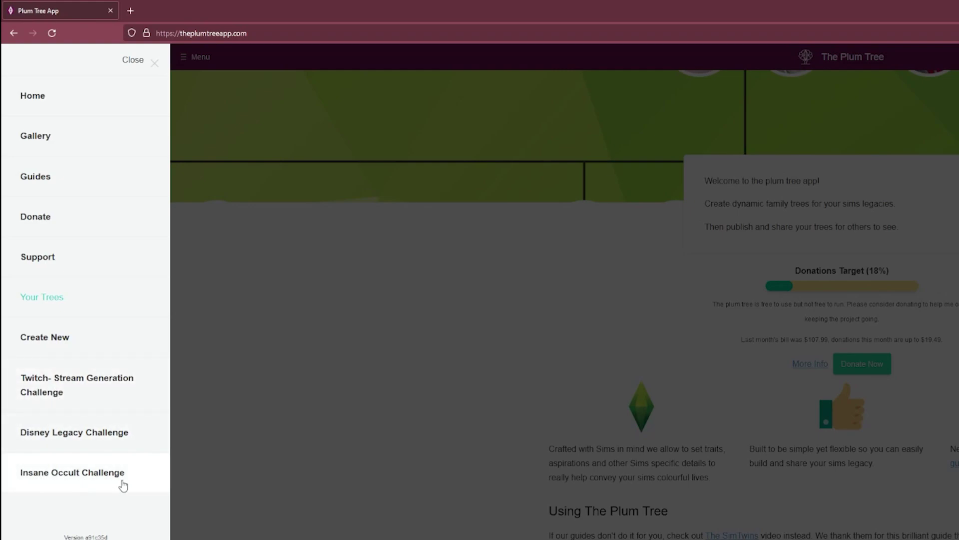
click(85, 433)
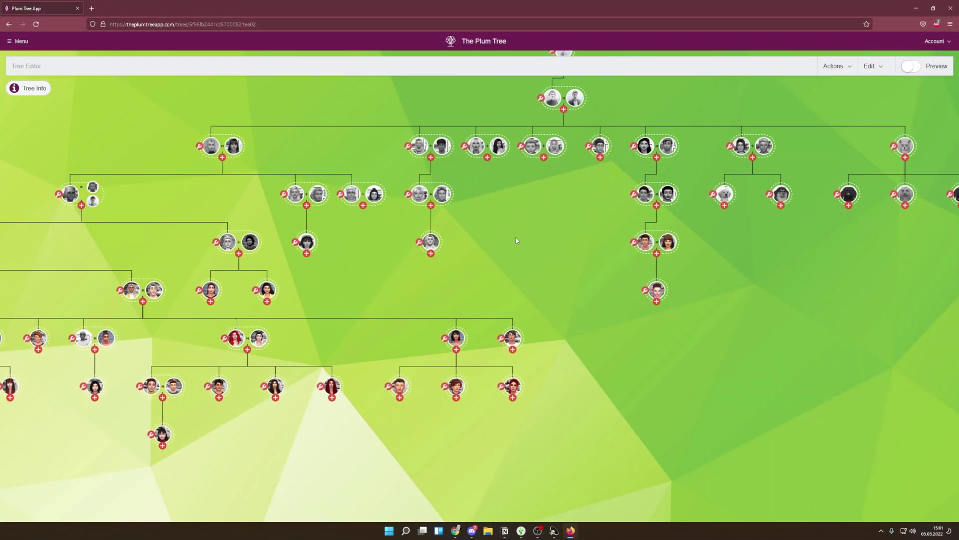
click(912, 66)
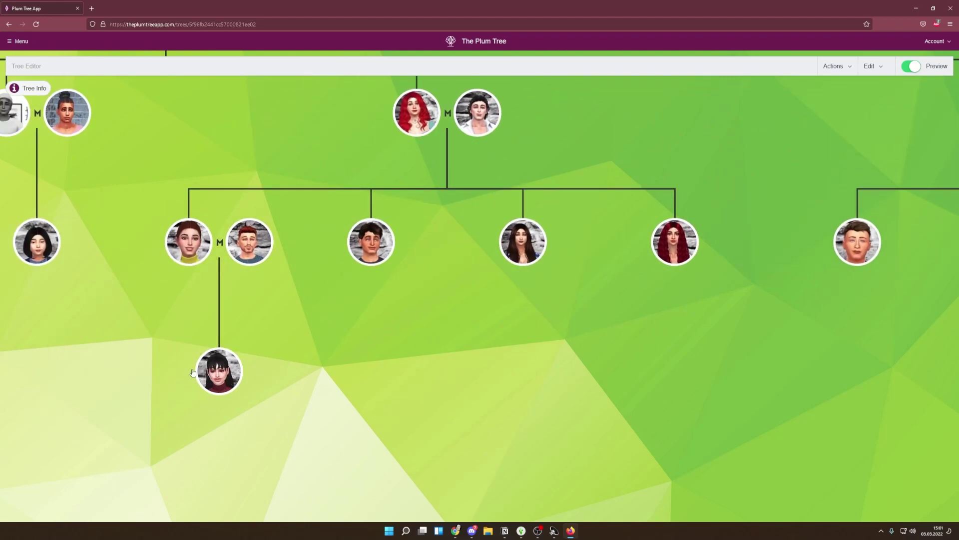
scroll(212, 381, down, 5)
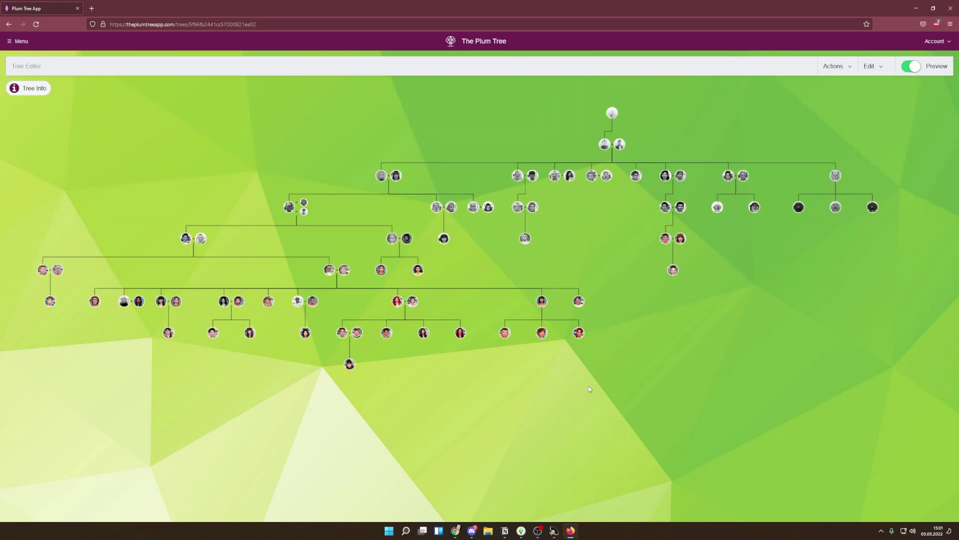
drag(595, 388, 642, 428)
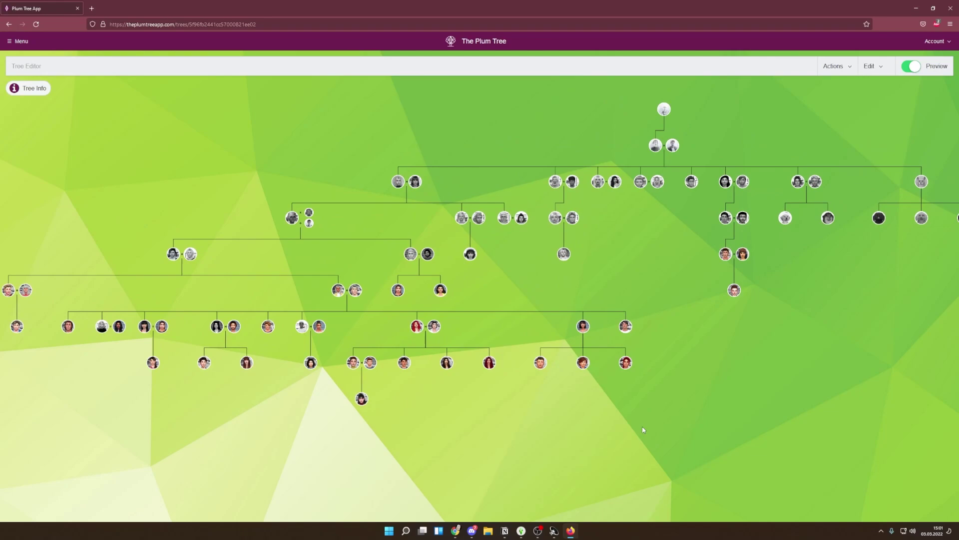
scroll(640, 428, down, 1)
scroll(770, 370, up, 3)
drag(723, 332, 567, 412)
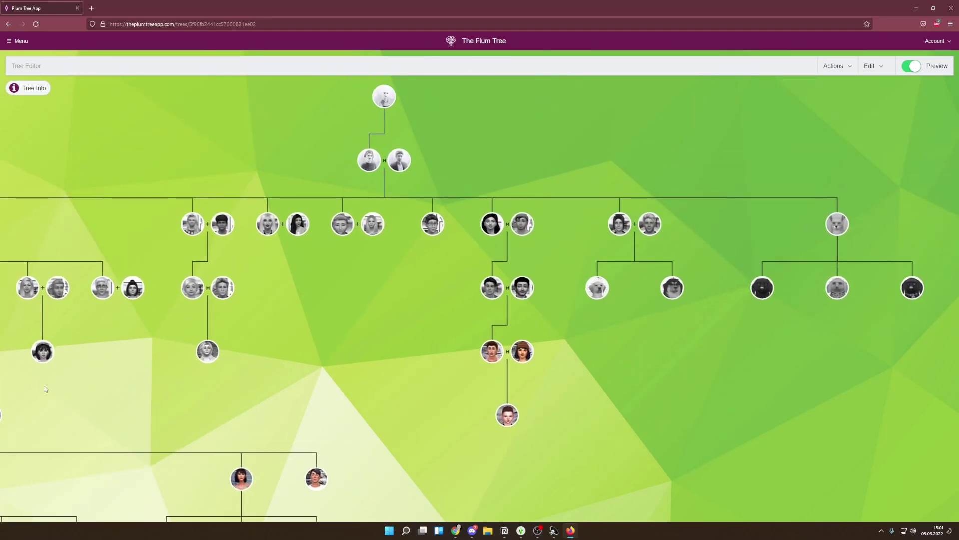
drag(341, 347, 623, 331)
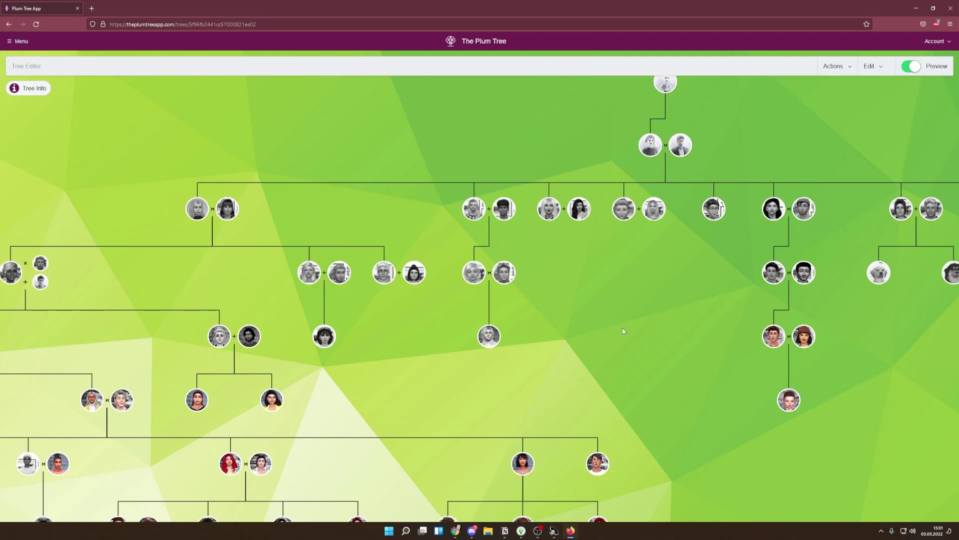
- View the details of two family members in the third generation and examine the remaining branches of the tree
click(307, 285)
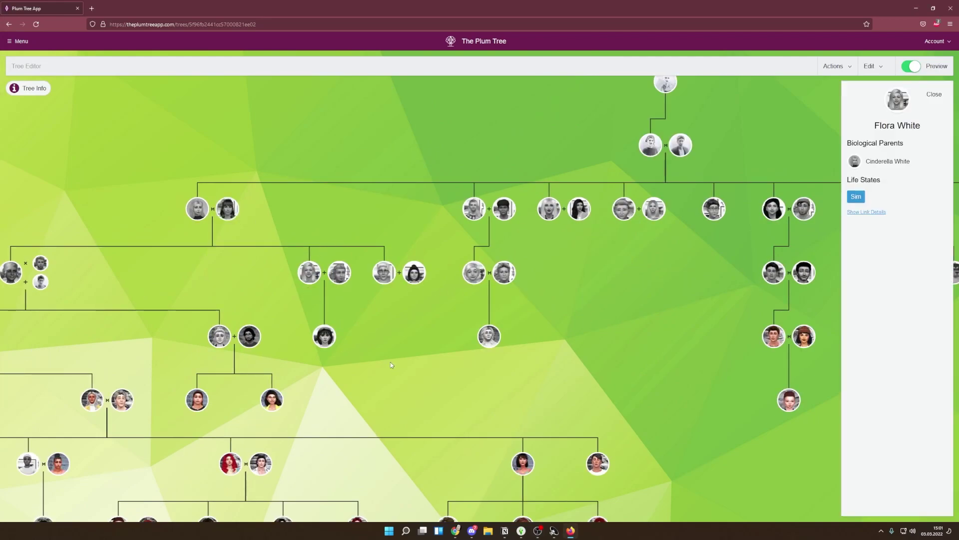
drag(389, 361, 592, 361)
click(197, 274)
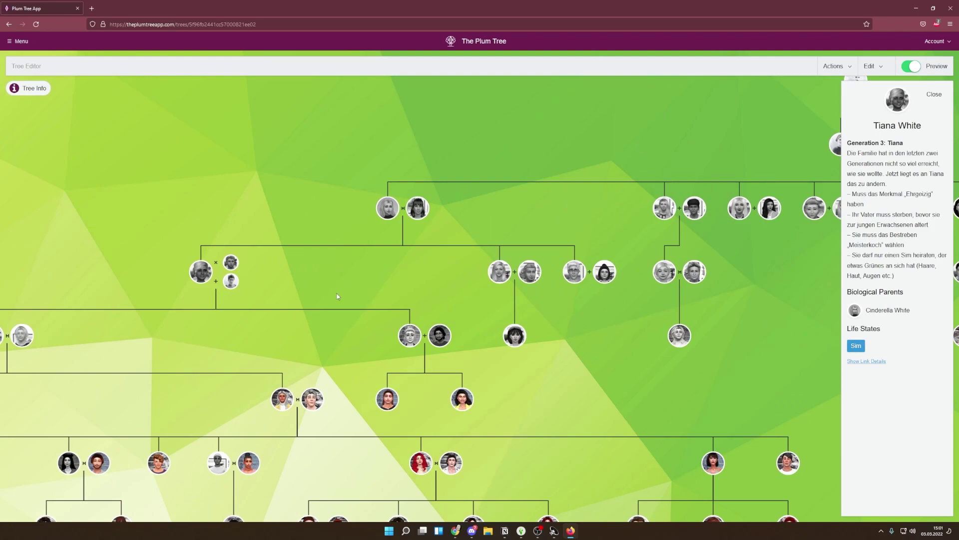
scroll(403, 287, down, 1)
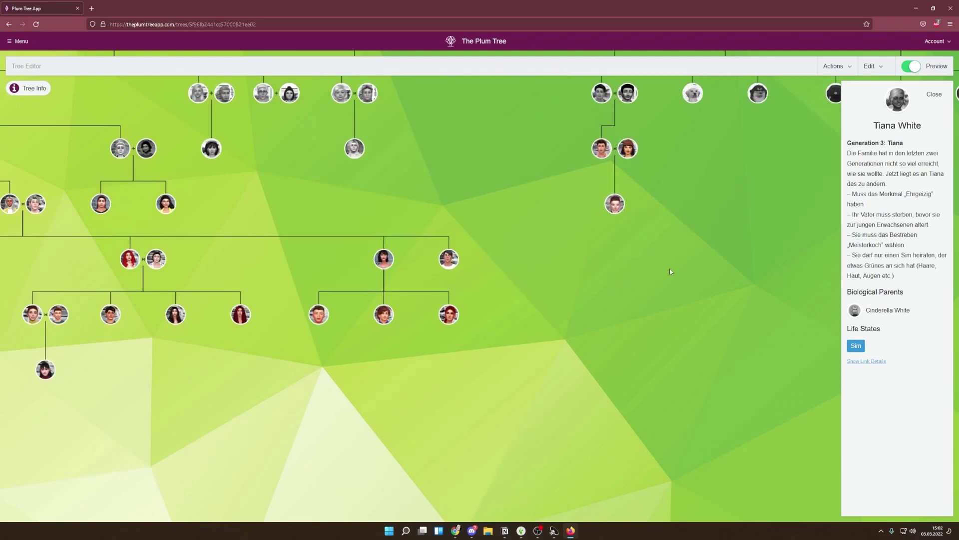
drag(670, 268, 636, 361)
scroll(637, 361, up, 3)
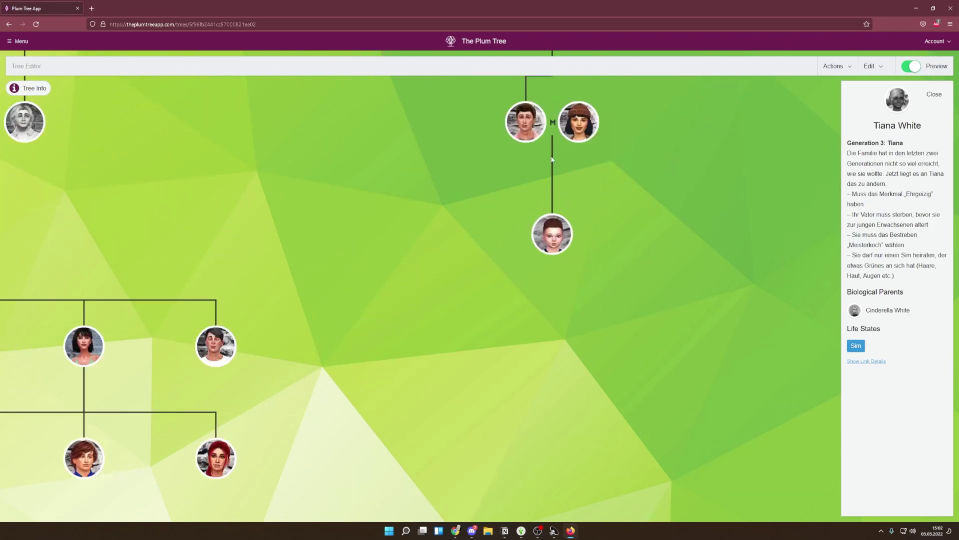
drag(580, 239, 836, 234)
scroll(492, 274, down, 4)
drag(405, 247, 719, 227)
scroll(533, 261, down, 3)
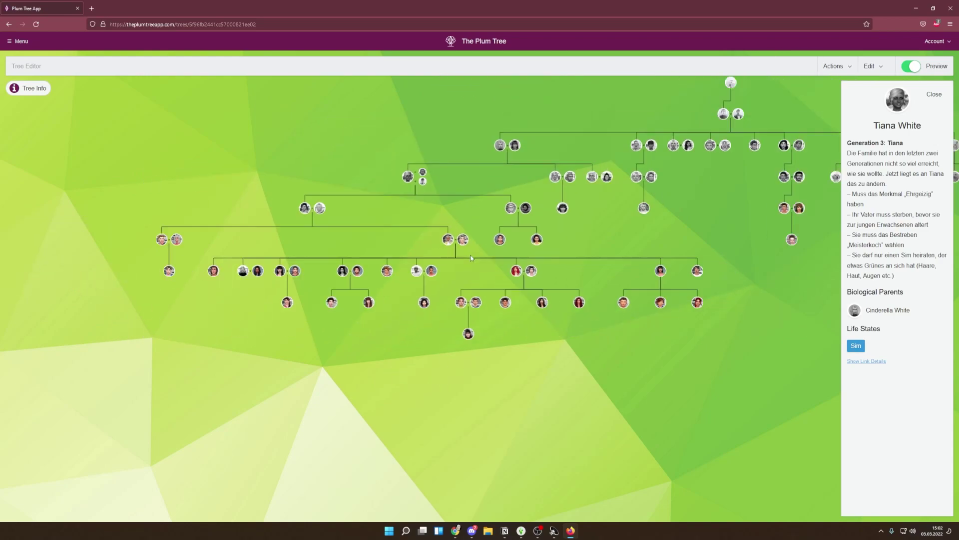
drag(575, 353, 495, 415)
drag(470, 255, 555, 246)
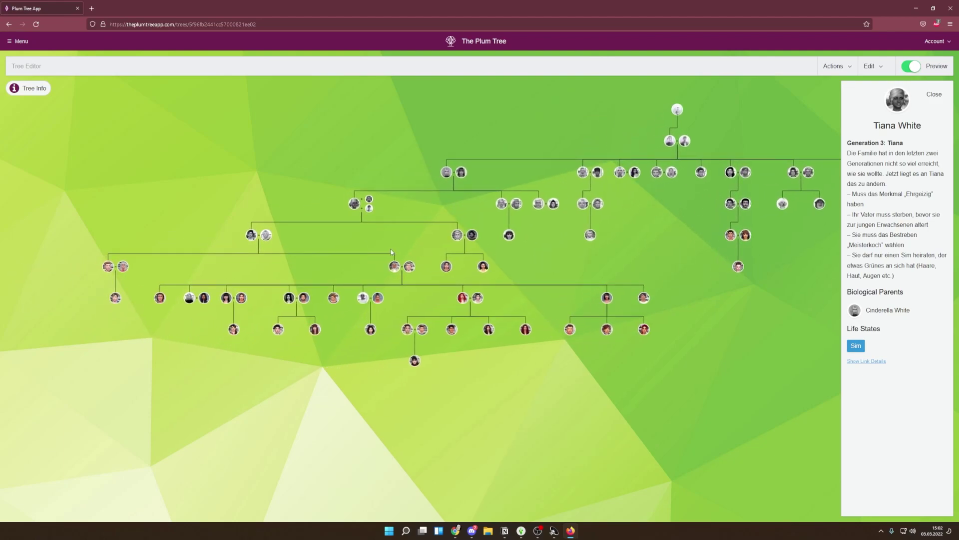
- Start a new tree and upload the picture of the couple with a rose as its cover image
click(12, 42)
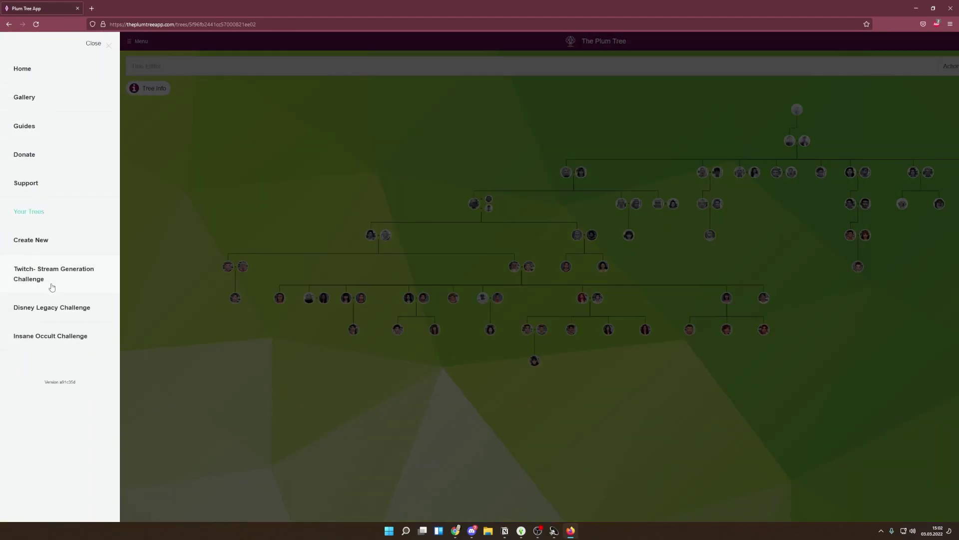
click(26, 245)
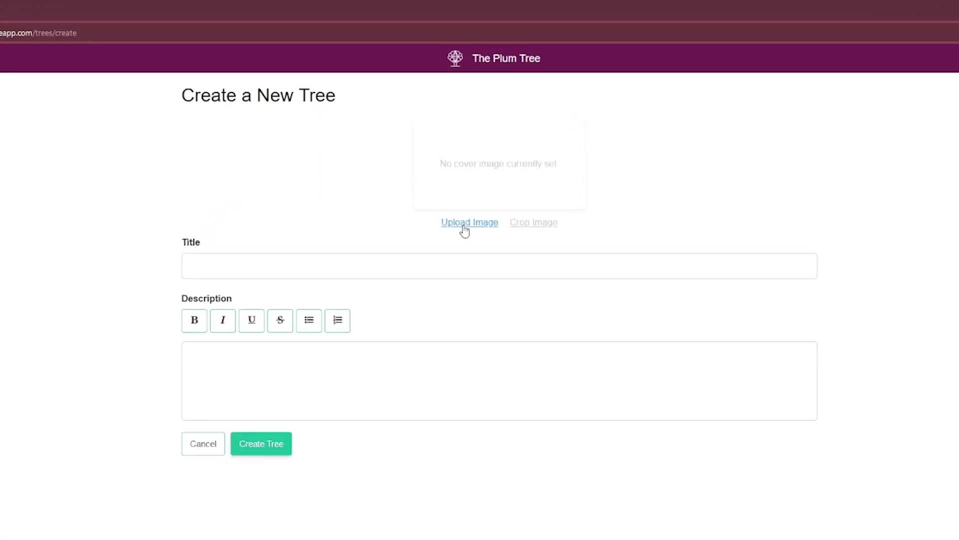
click(467, 224)
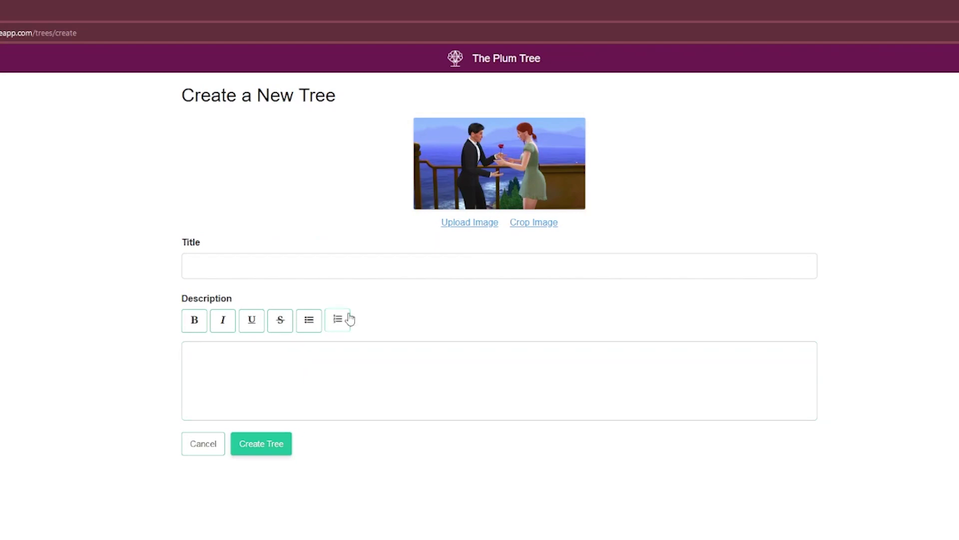
- Create the tree with the title "Traumhaftes Innendesign let´splay" and the description "Alles begann mit einem Traum..."
click(351, 275)
text(Traumhaftes Innen)
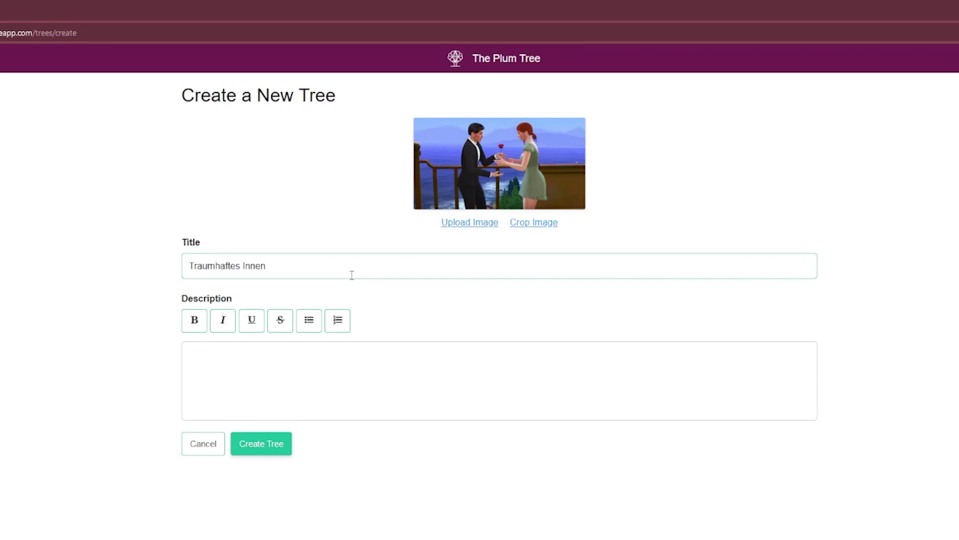
text(design let´splay)
click(288, 361)
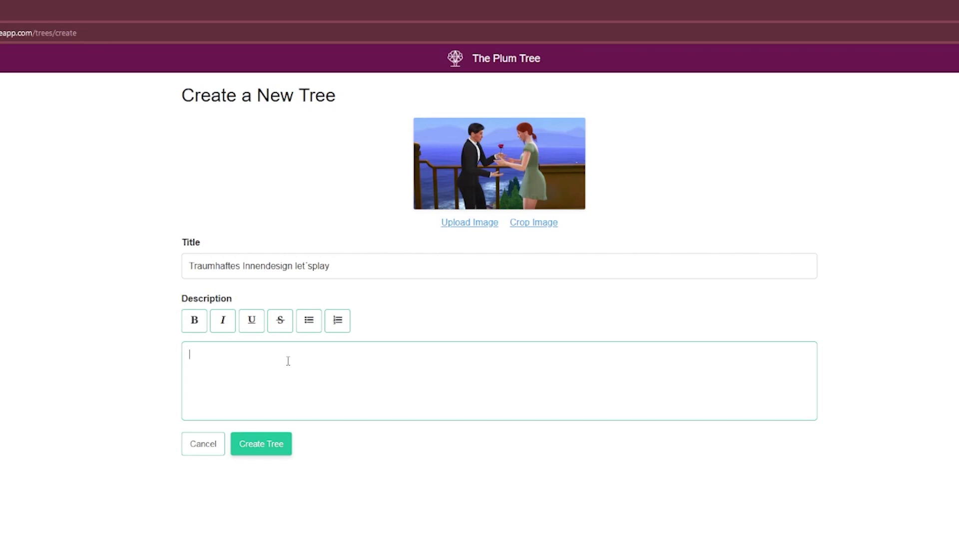
text(Alles begann mit einem Traum...)
click(370, 472)
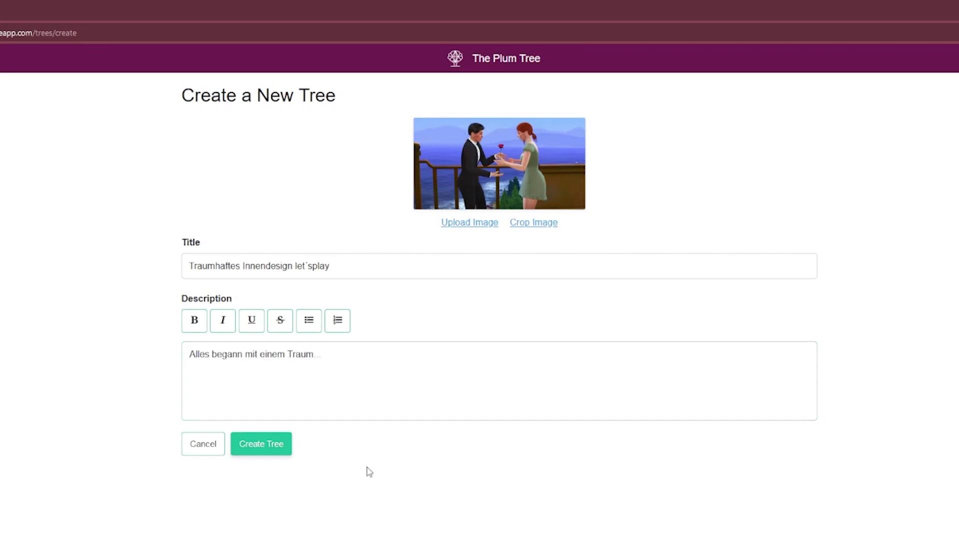
click(342, 386)
click(321, 455)
click(270, 396)
click(259, 320)
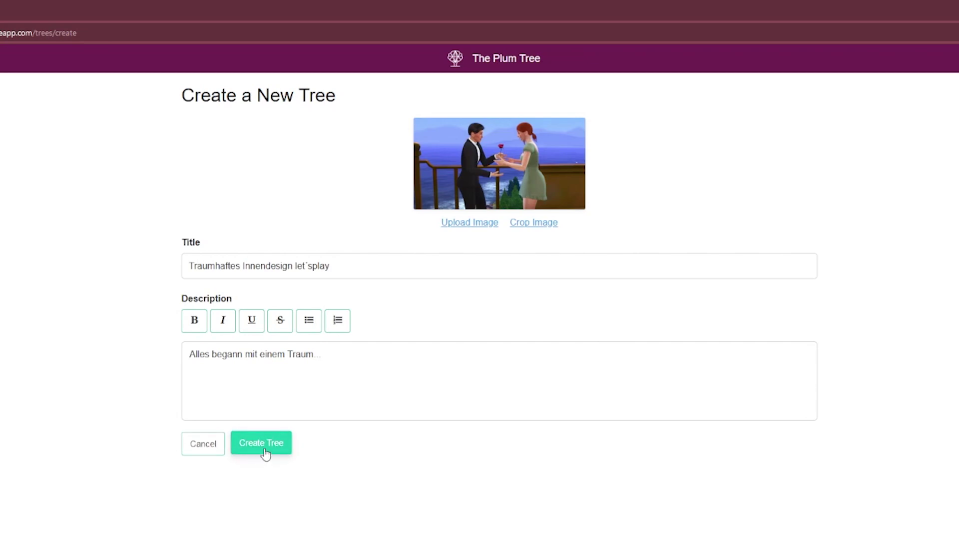
click(265, 453)
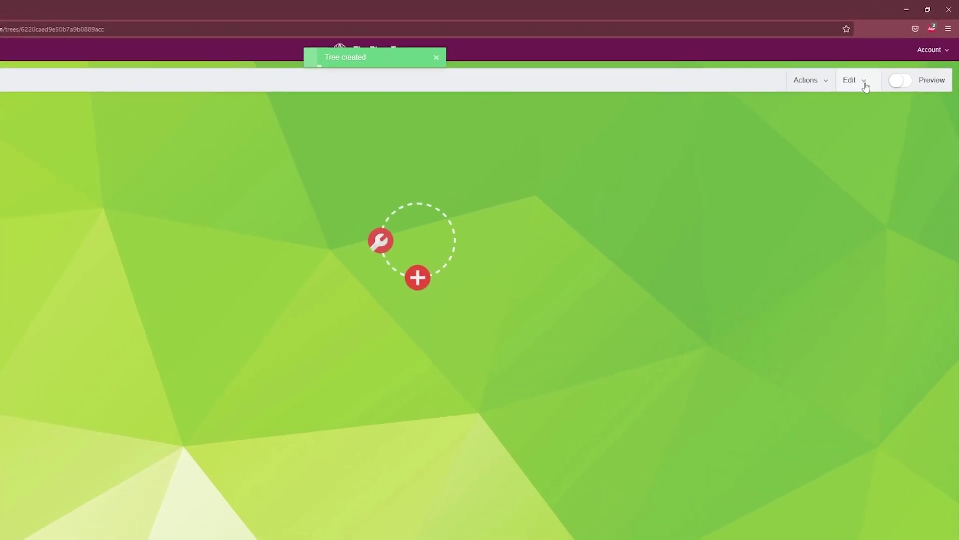
- Start adding a new person to the tree and upload the red-haired woman's portrait as the profile image
click(880, 67)
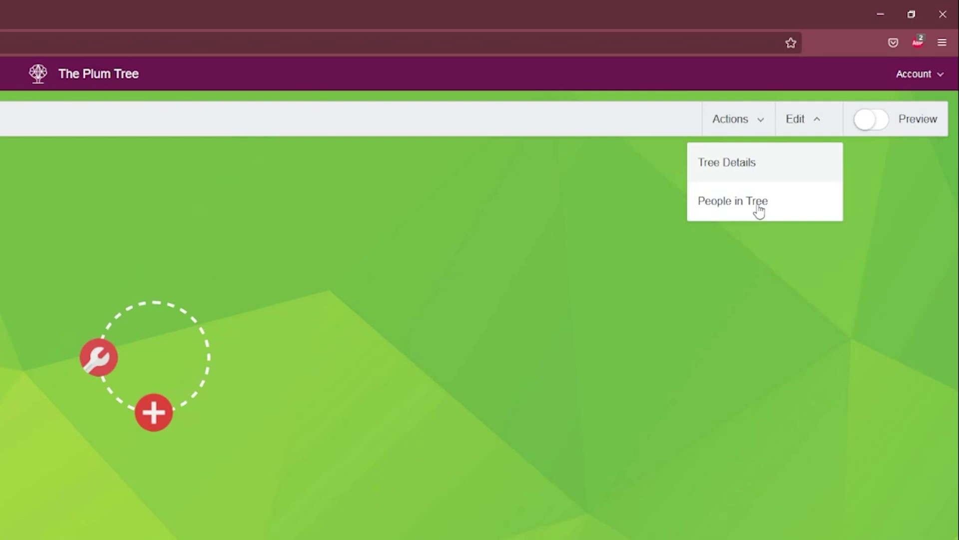
click(759, 211)
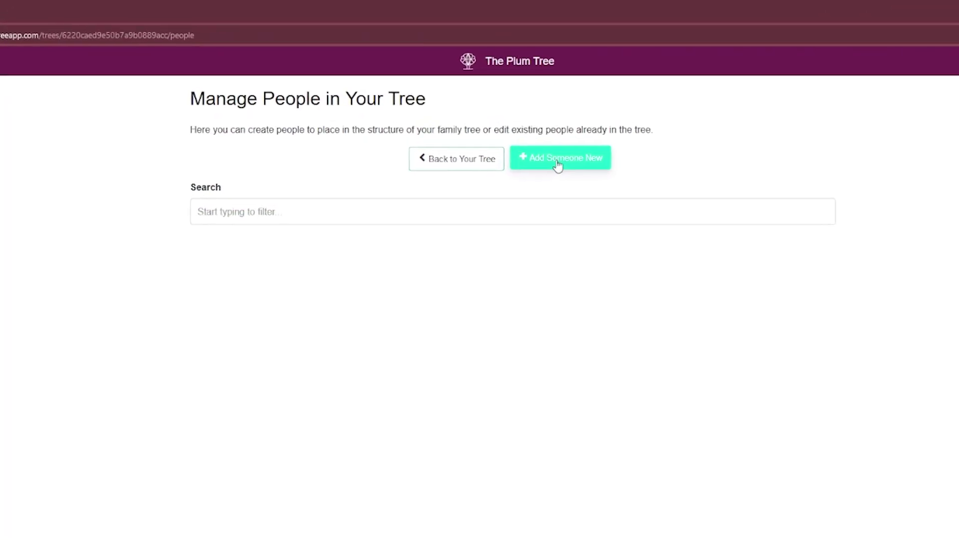
click(563, 164)
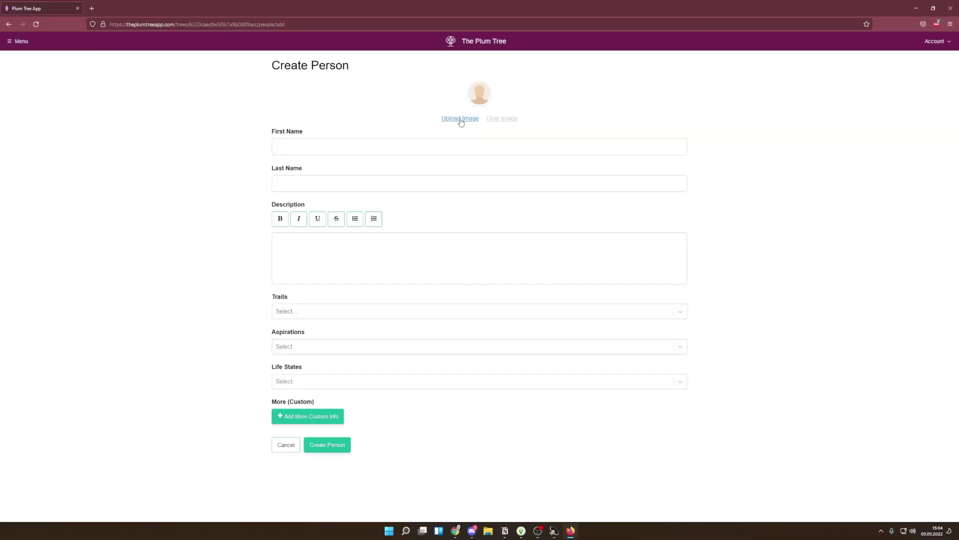
click(460, 118)
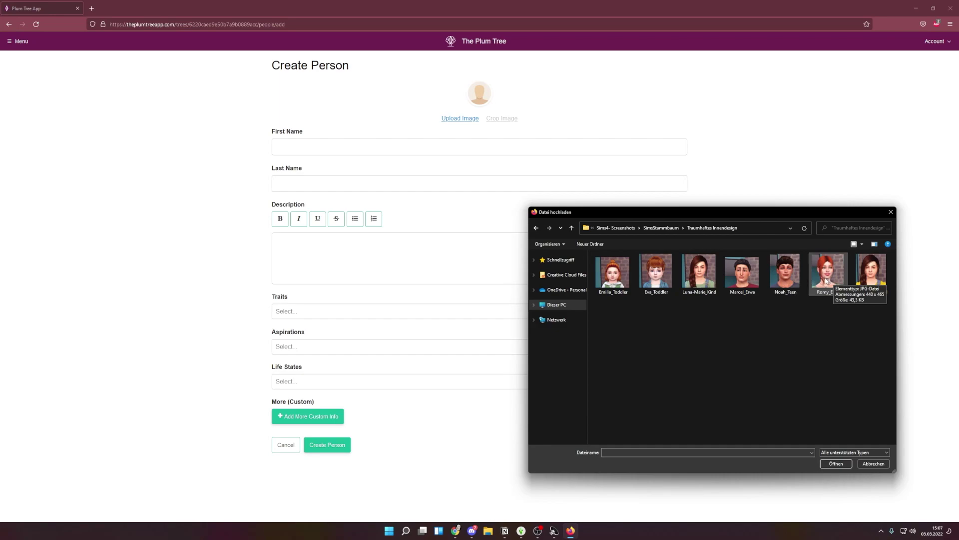
double_click(825, 273)
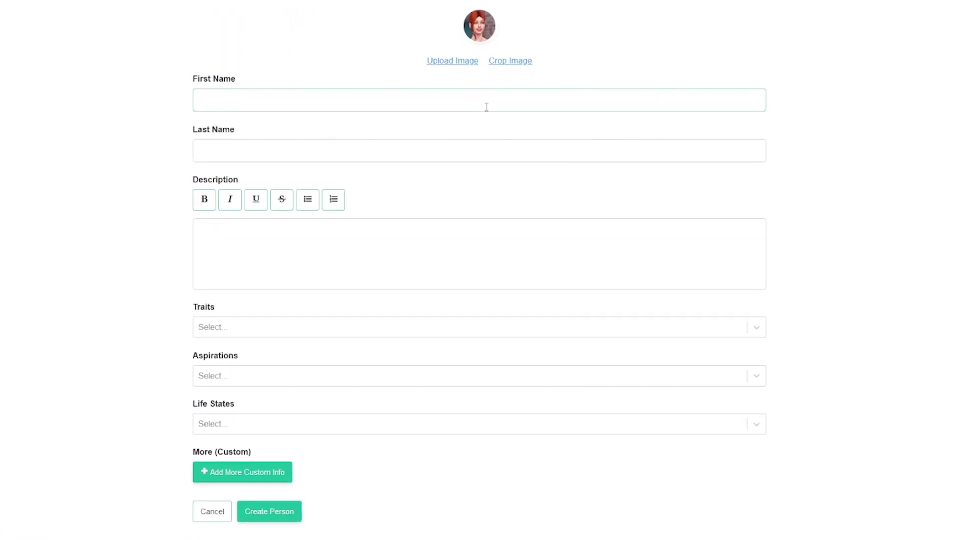
- Enter the new person's first and last name
key(Tab)
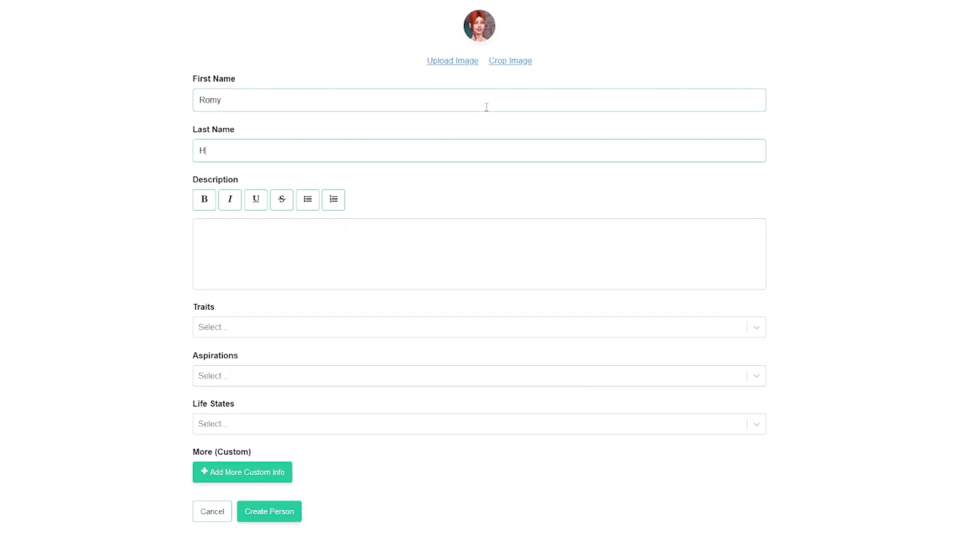
text(Hiligers)
click(227, 250)
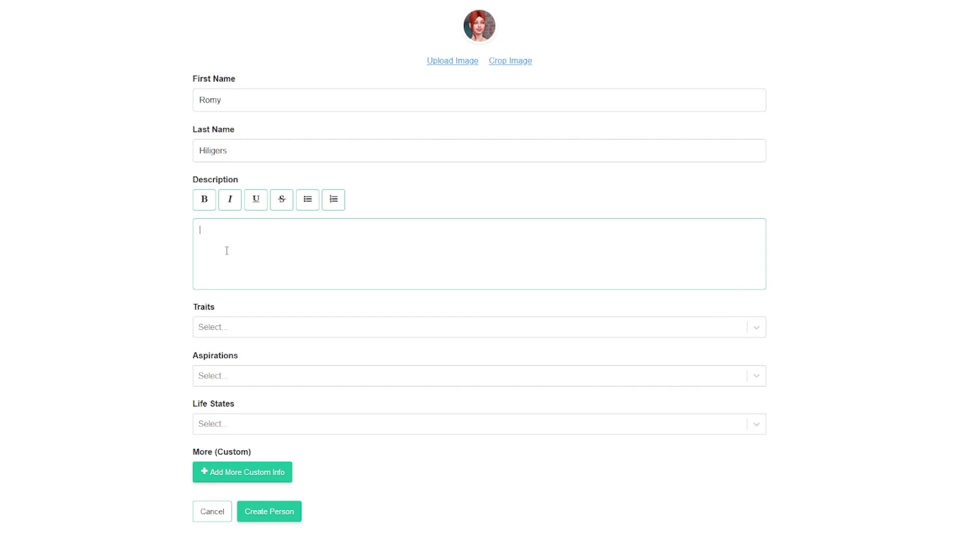
- Look through the available traits and aspirations for the new person without choosing any
click(253, 332)
scroll(283, 396, down, 10)
scroll(283, 397, down, 15)
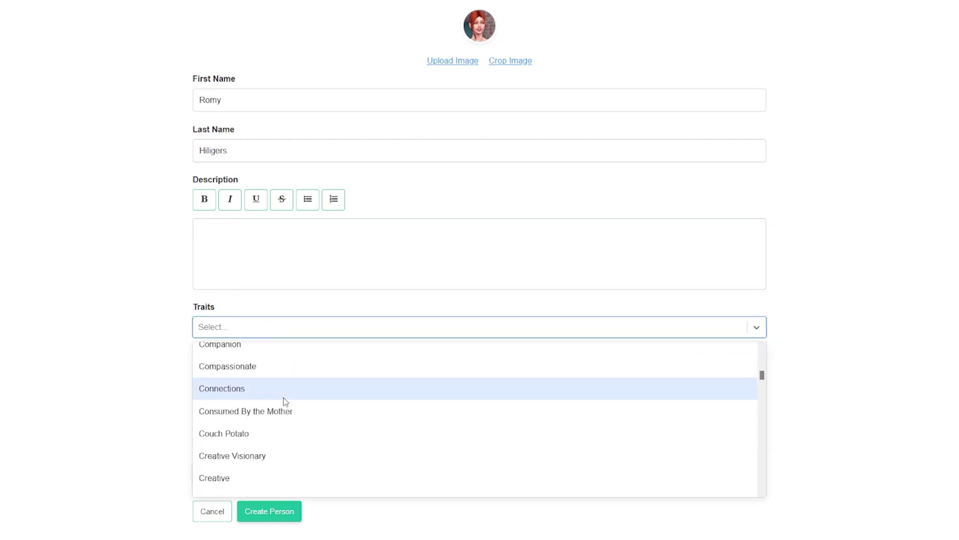
scroll(284, 398, down, 12)
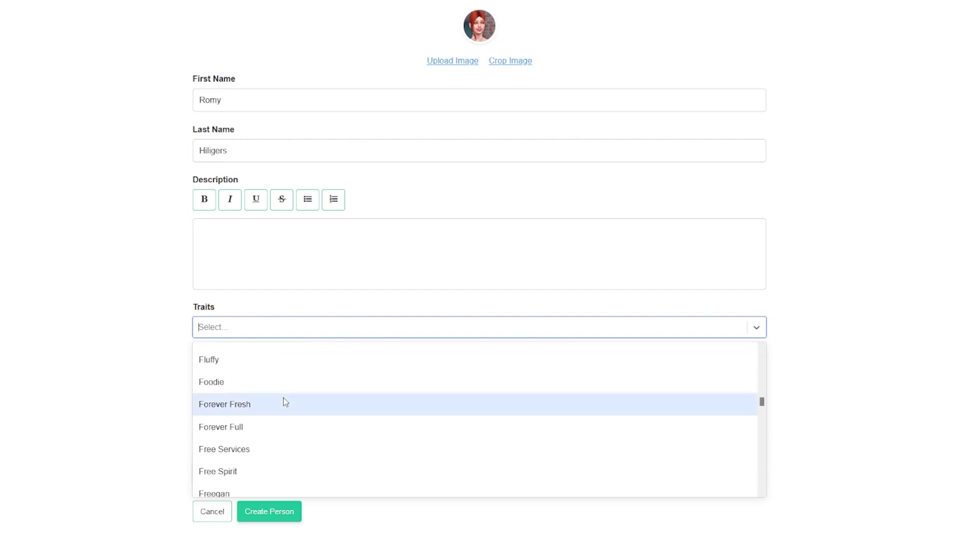
scroll(282, 405, down, 3)
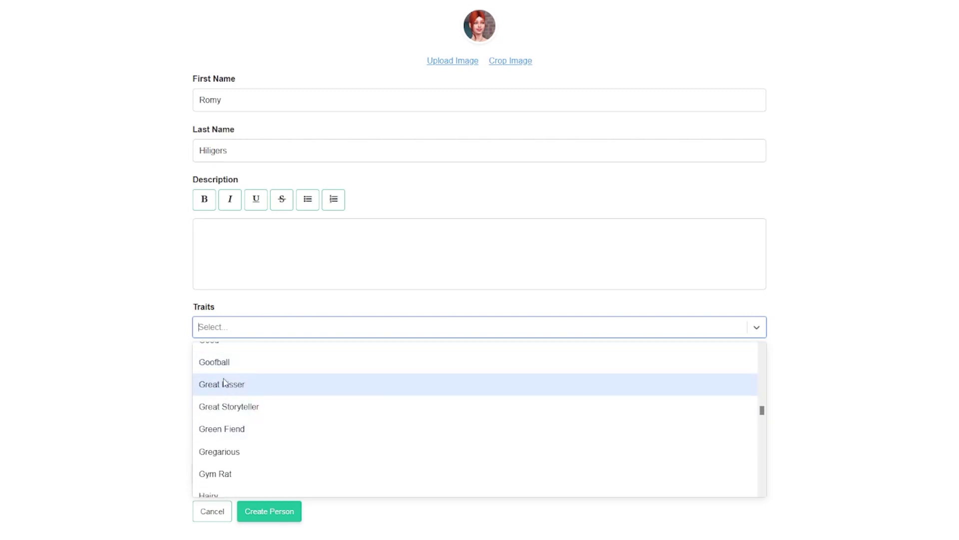
scroll(220, 400, down, 3)
click(81, 400)
click(248, 379)
scroll(280, 452, down, 15)
- Set the new person's life state to Sim
click(254, 431)
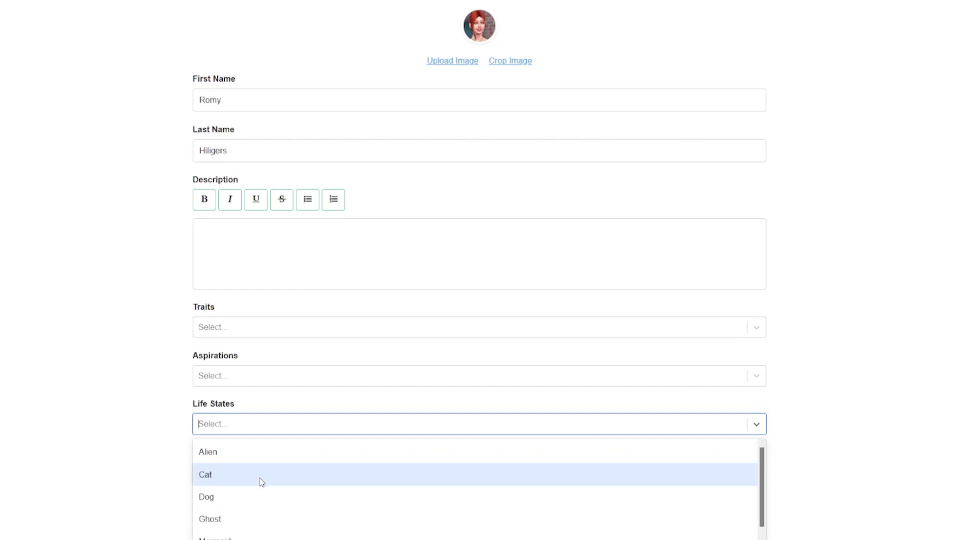
scroll(257, 487, down, 1)
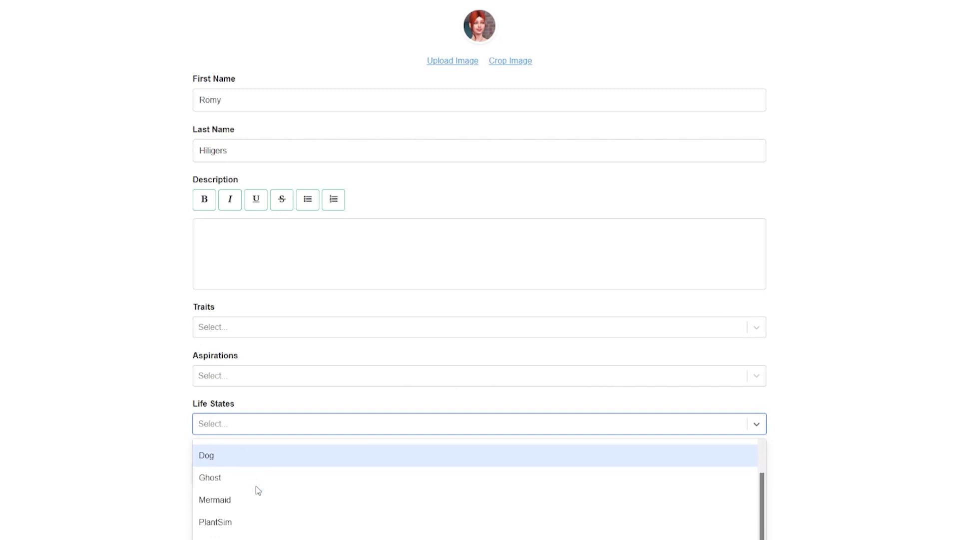
scroll(256, 486, down, 2)
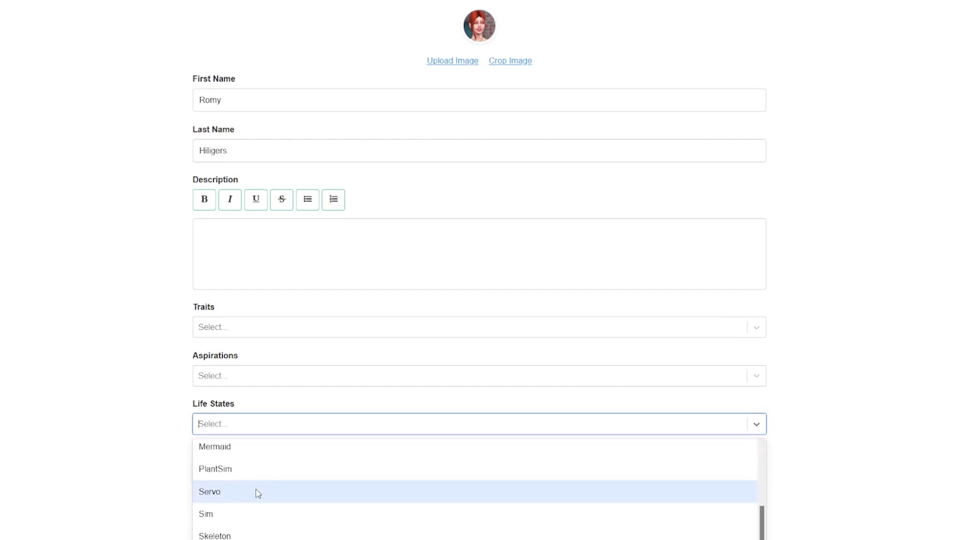
click(230, 513)
- Examine the other life states that can be added alongside Sim
click(273, 426)
scroll(247, 520, down, 3)
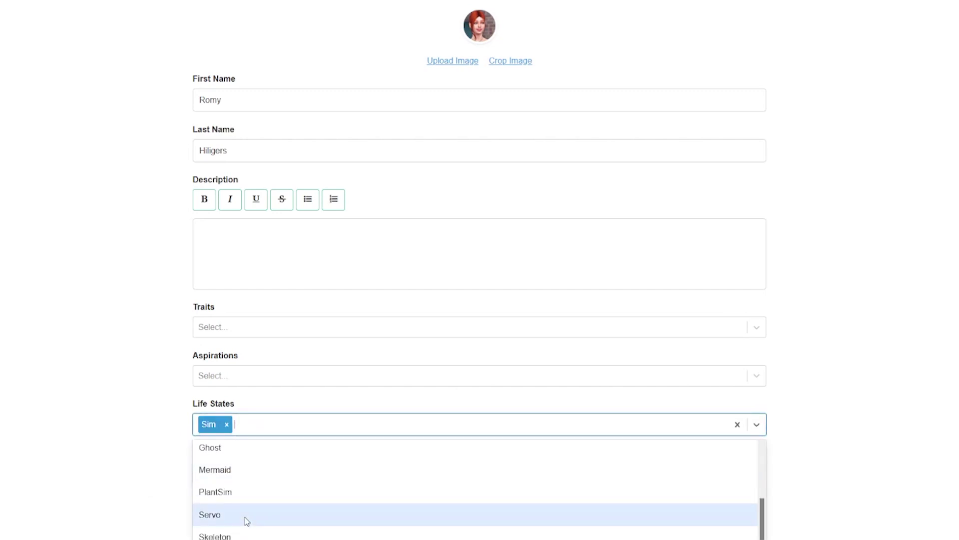
scroll(252, 520, up, 3)
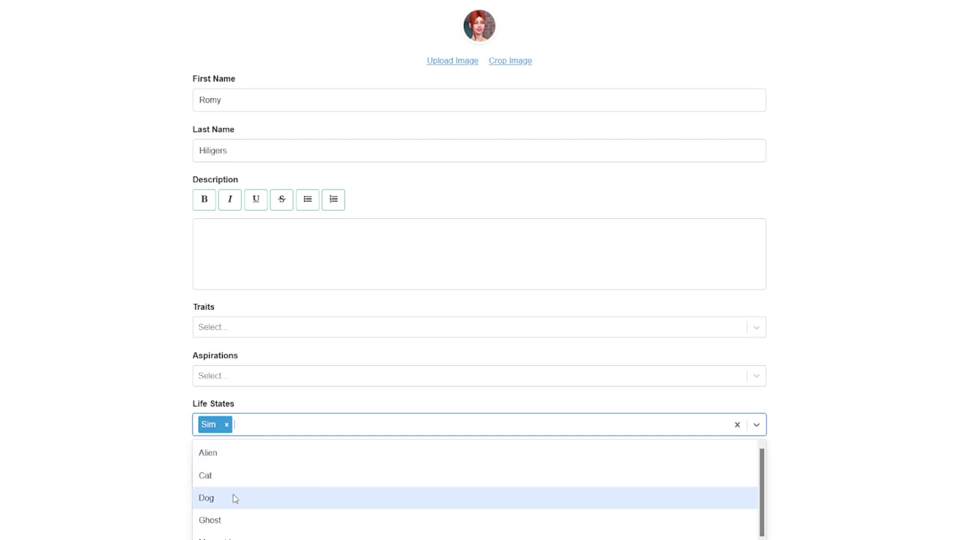
scroll(246, 522, down, 3)
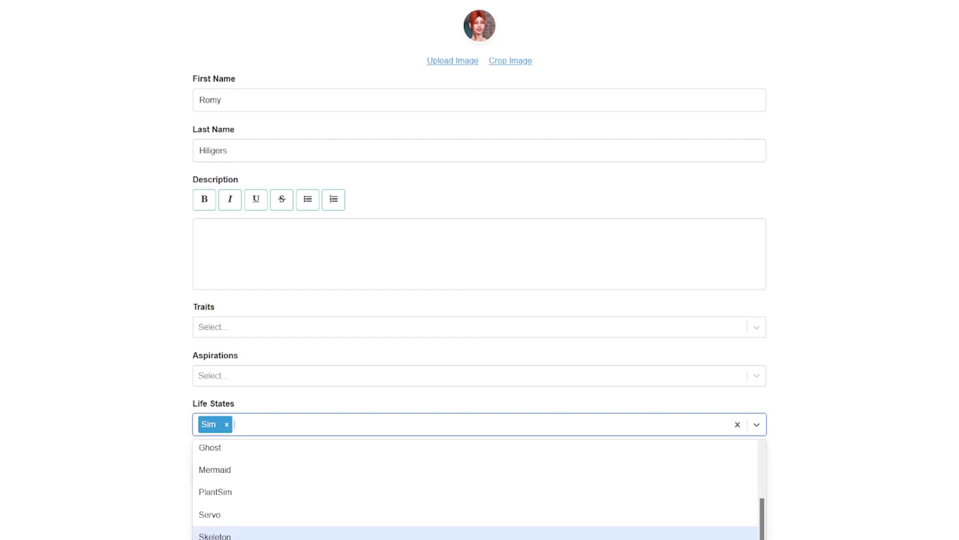
- Finish creating the first person with Sim as the only life state
click(14, 438)
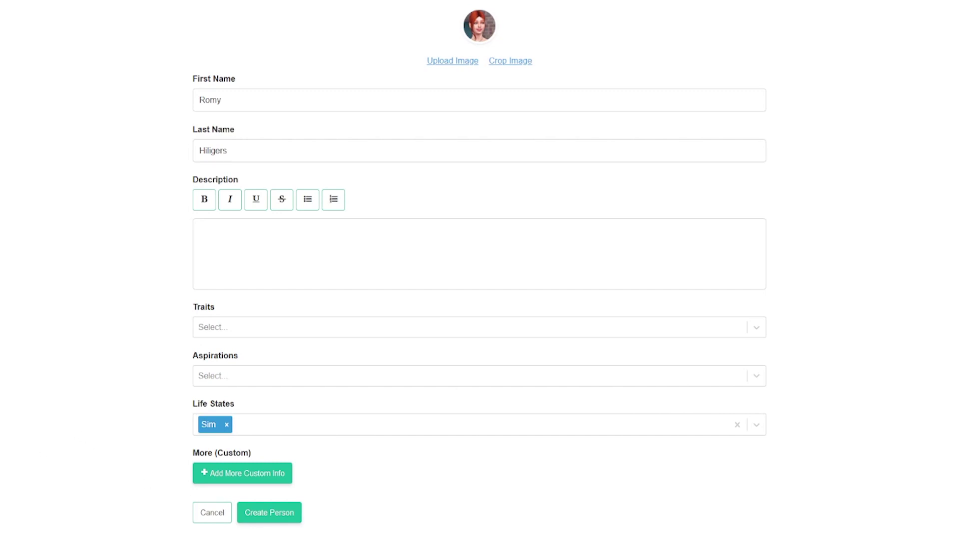
click(274, 514)
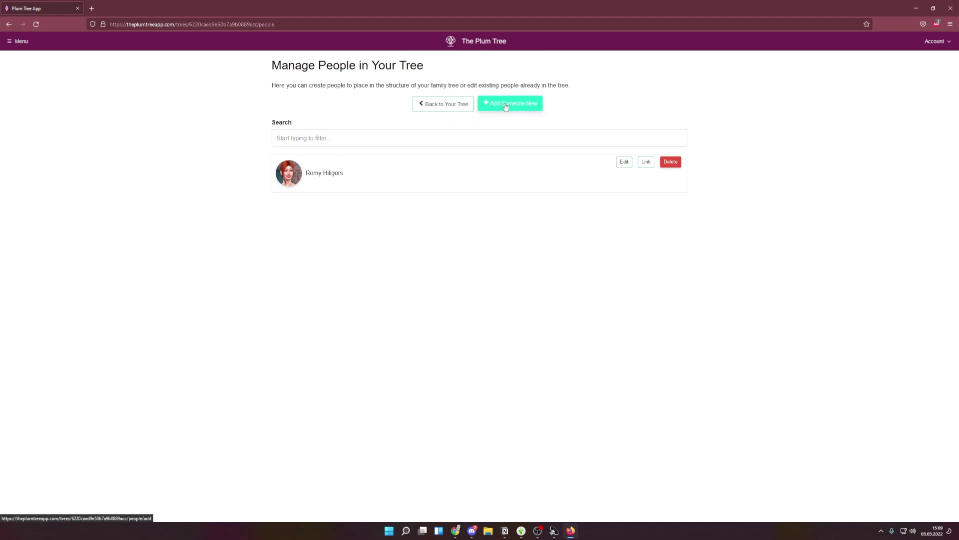
- Create a second person, the dark-haired adult man, with first and last name, portrait image and a life state
click(503, 104)
click(366, 147)
text(Marcel)
key(Tab)
text(Hiligers)
key(Tab)
key(Tab)
click(463, 117)
click(298, 384)
click(300, 461)
click(327, 445)
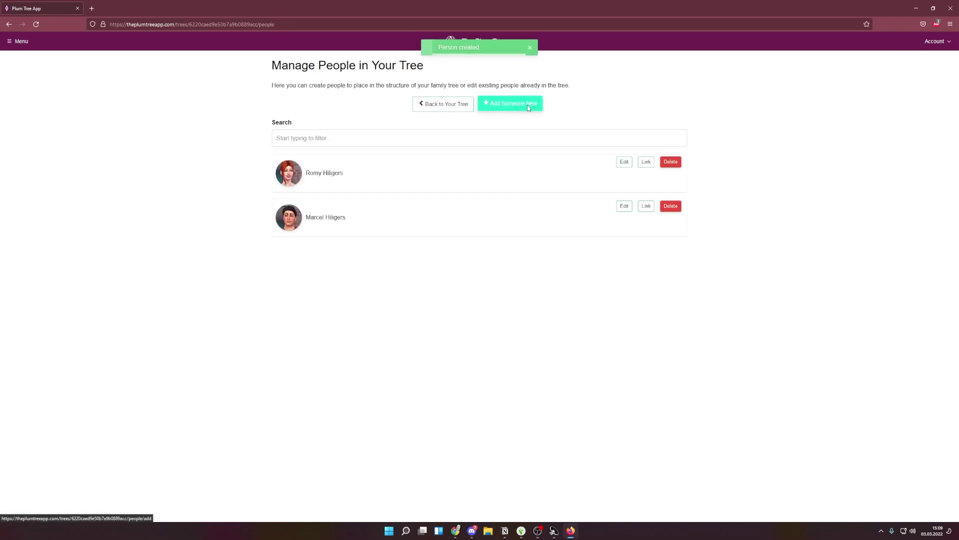
- Create a third person, the son with short dark hair, with full name, portrait image and life state Sim
click(509, 104)
click(439, 147)
text(Noah Fred)
key(Tab)
text(Hiligers)
click(298, 381)
click(327, 446)
- Create a fourth person, the older dark-haired daughter, with first and last name, portrait image and a life state
click(510, 104)
click(461, 118)
click(431, 152)
text(Luna- Marie)
key(Tab)
click(298, 381)
click(295, 481)
click(327, 445)
- Create a fifth person, the second dark-haired daughter, with last and first name, portrait image and a life state
click(503, 103)
click(460, 118)
text(Hiligers)
click(429, 148)
text(Stella- Ann)
click(315, 382)
click(295, 481)
click(326, 445)
- Create a sixth person, the first red-haired child, with full name, portrait image and a life state
click(509, 104)
click(460, 118)
click(412, 148)
text(Eva)
click(314, 382)
click(295, 481)
click(327, 445)
- Create a seventh person, the second red-haired child, with full name, portrait image and a life state
click(460, 117)
click(291, 148)
text(Emilia)
click(315, 381)
click(296, 481)
click(327, 446)
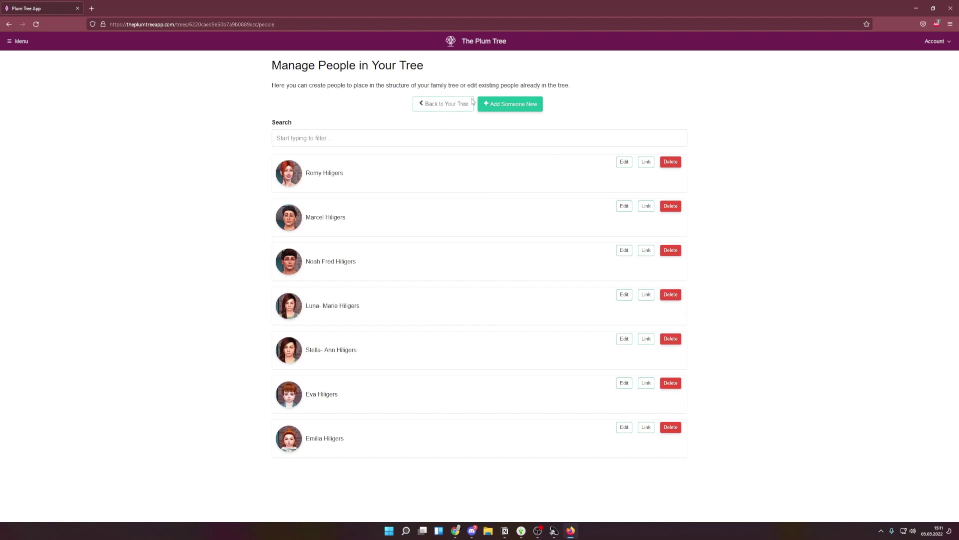
- Return to the tree and set the first node's person to the red-haired woman
click(436, 104)
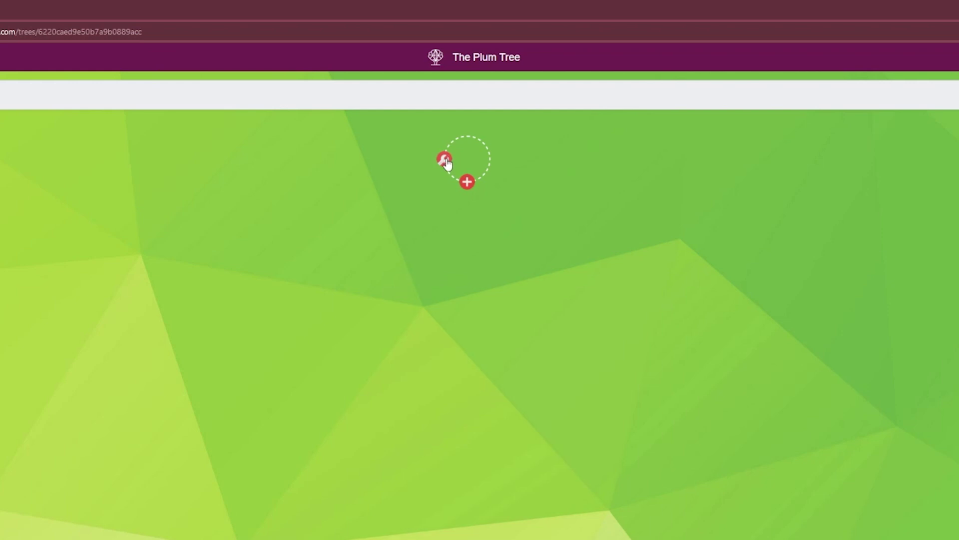
click(443, 161)
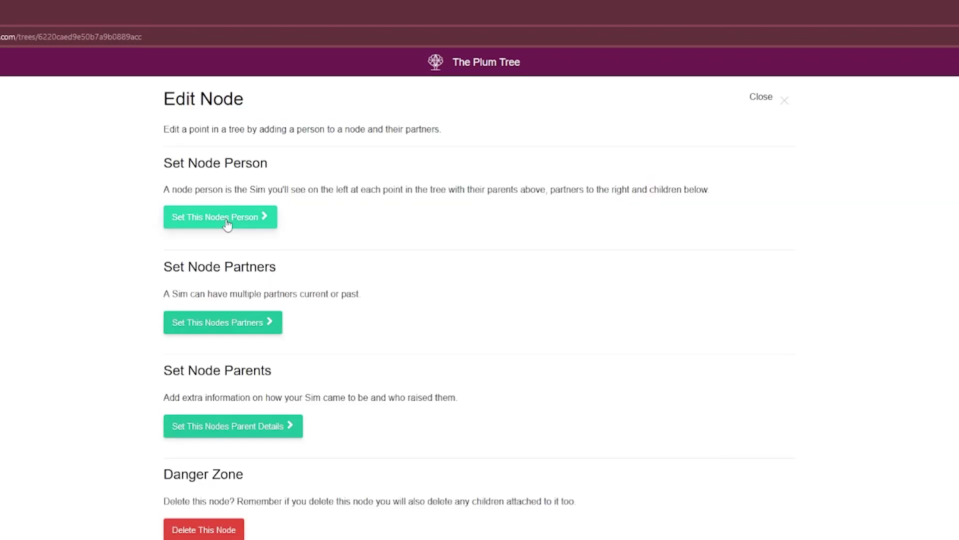
click(220, 220)
click(226, 296)
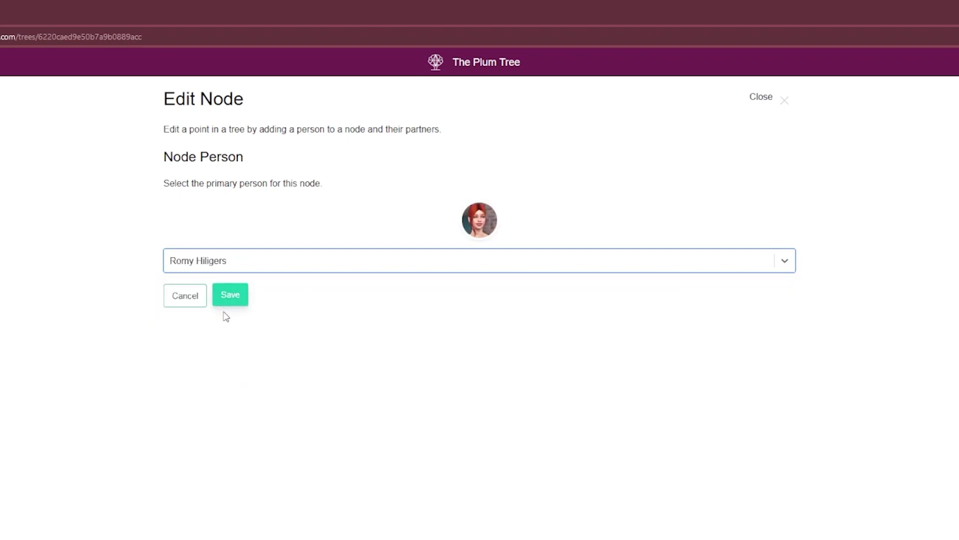
click(230, 298)
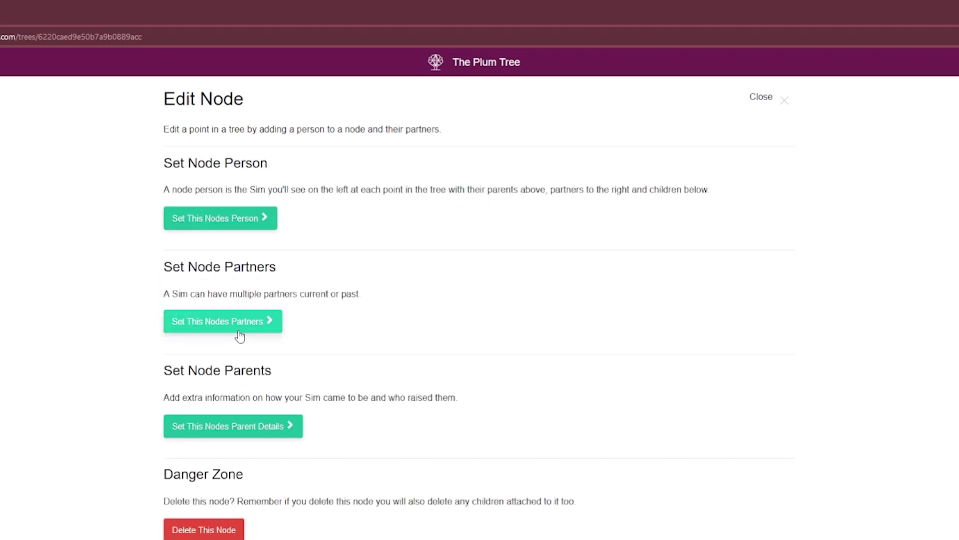
- Add the dark-haired adult man as the red-haired woman's partner with partner type Married
click(238, 333)
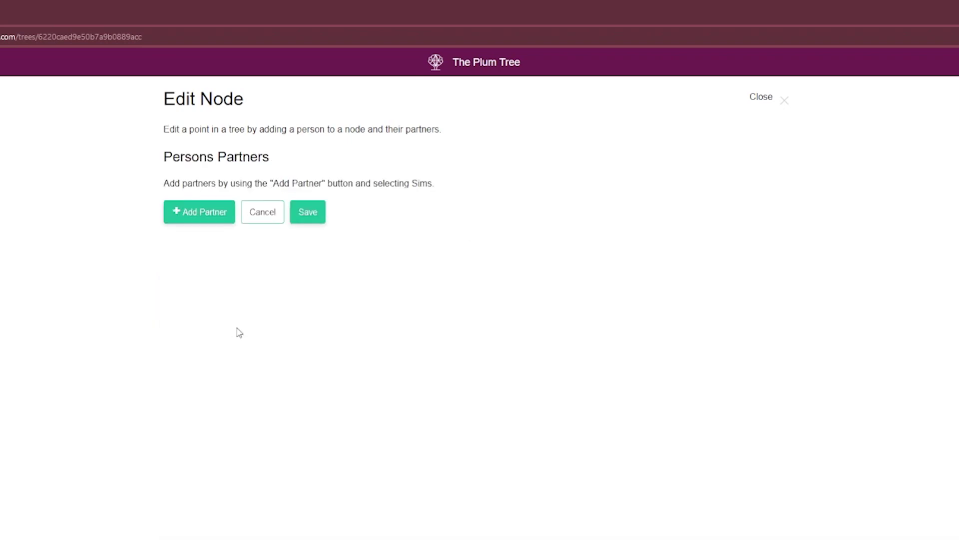
click(211, 217)
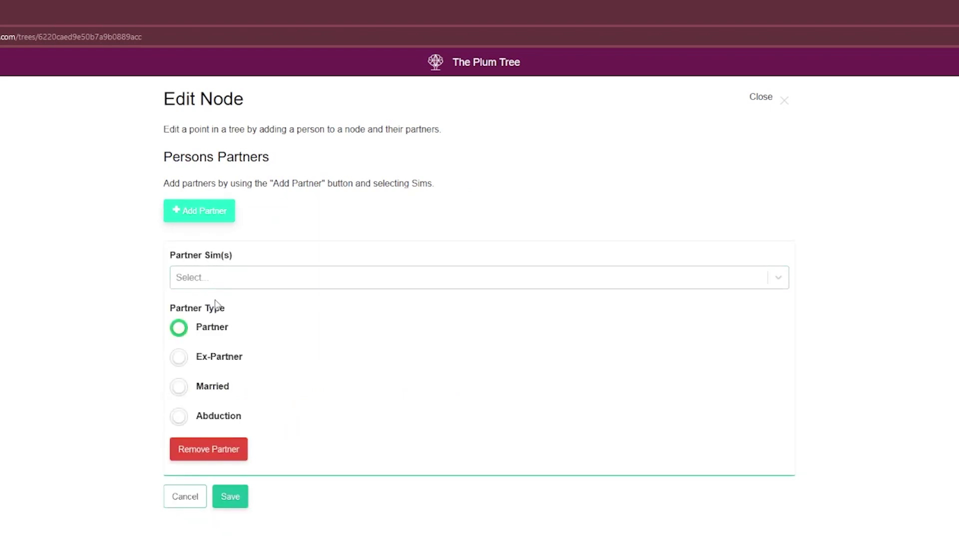
click(220, 277)
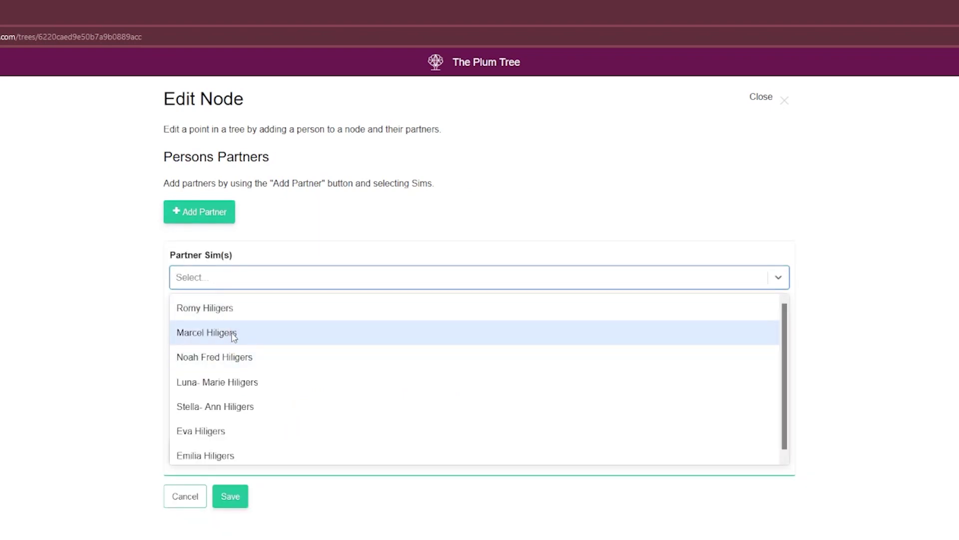
click(231, 331)
click(178, 336)
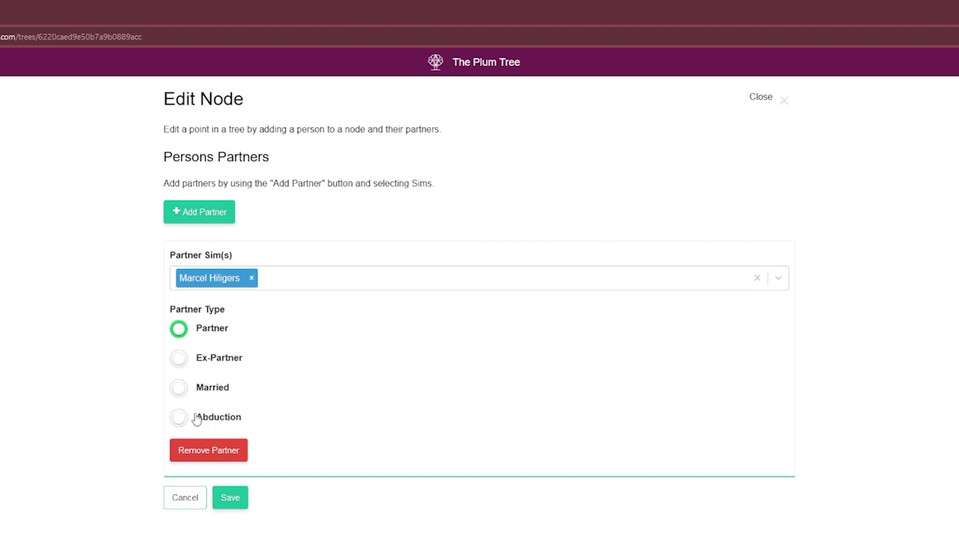
click(179, 388)
click(226, 499)
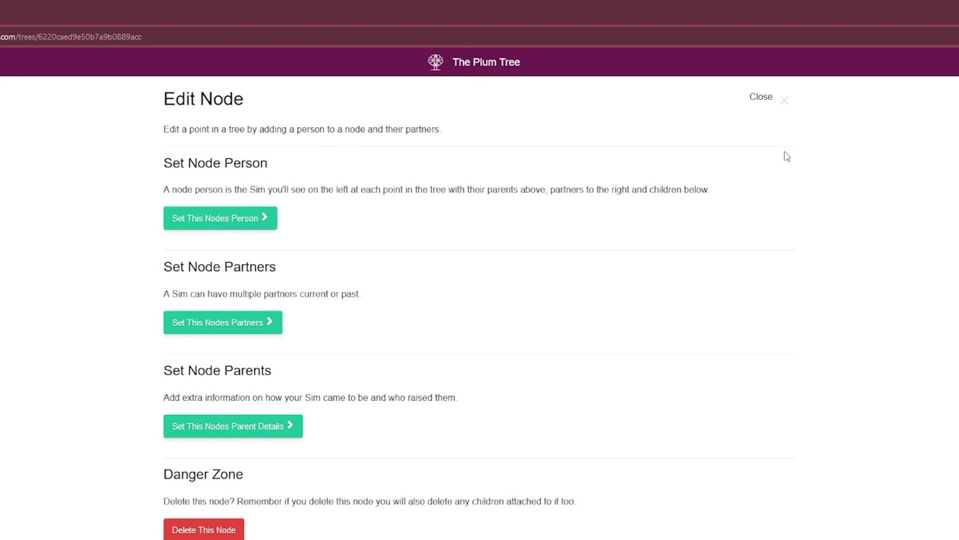
click(783, 103)
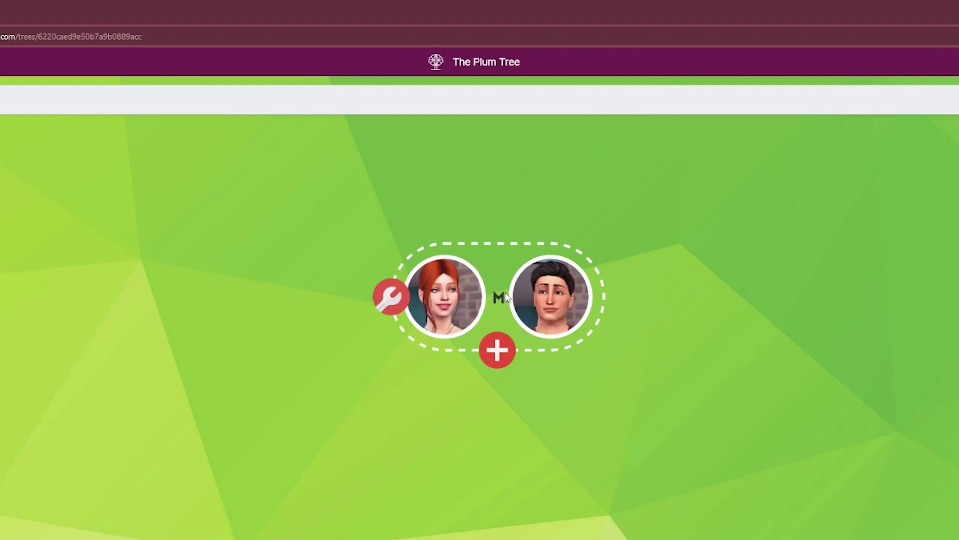
- Add a child node beneath the married couple and set its person to the son with short dark hair
click(497, 352)
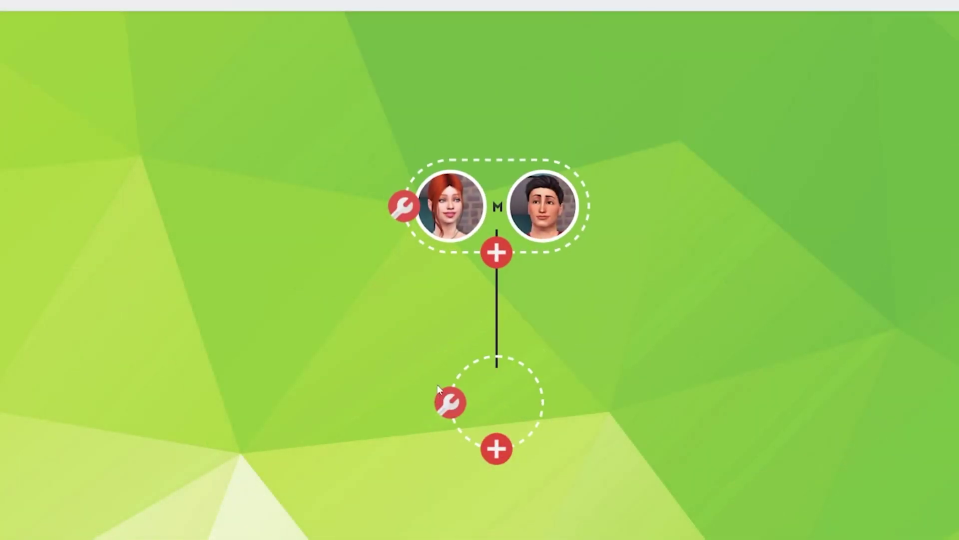
click(440, 396)
click(241, 220)
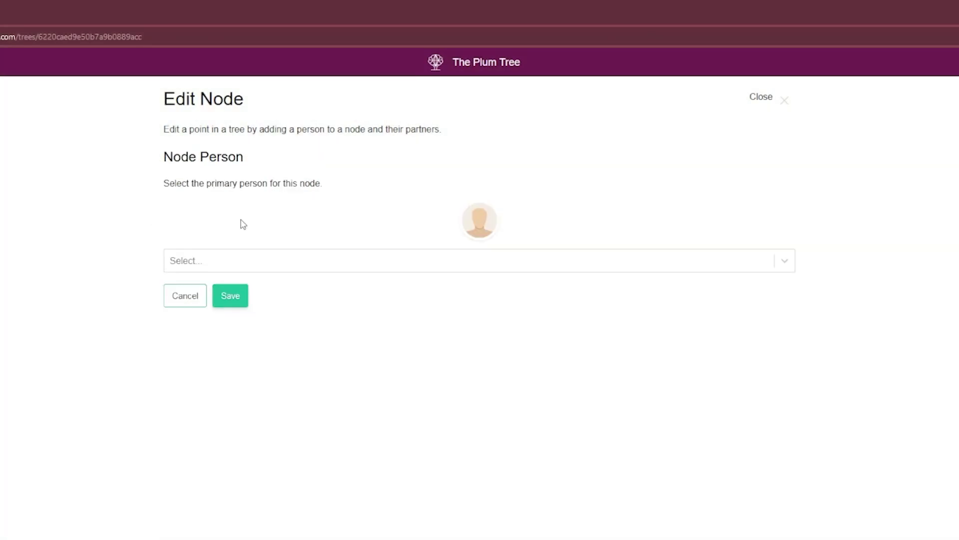
click(266, 258)
click(264, 344)
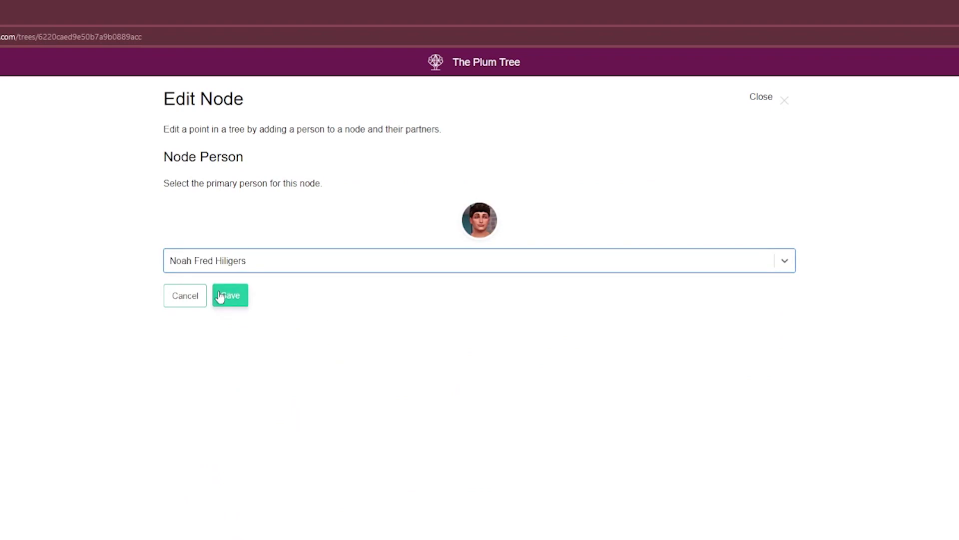
click(234, 300)
- Examine the son's node settings, opening the parent details to review the biological parents and conception options
drag(164, 270, 301, 279)
drag(161, 376, 307, 416)
click(386, 409)
drag(456, 397, 167, 396)
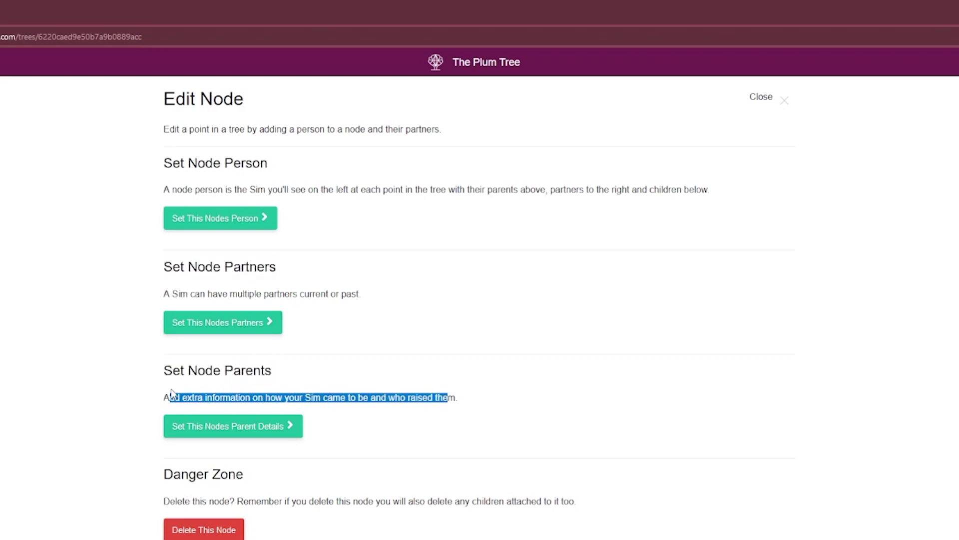
click(168, 397)
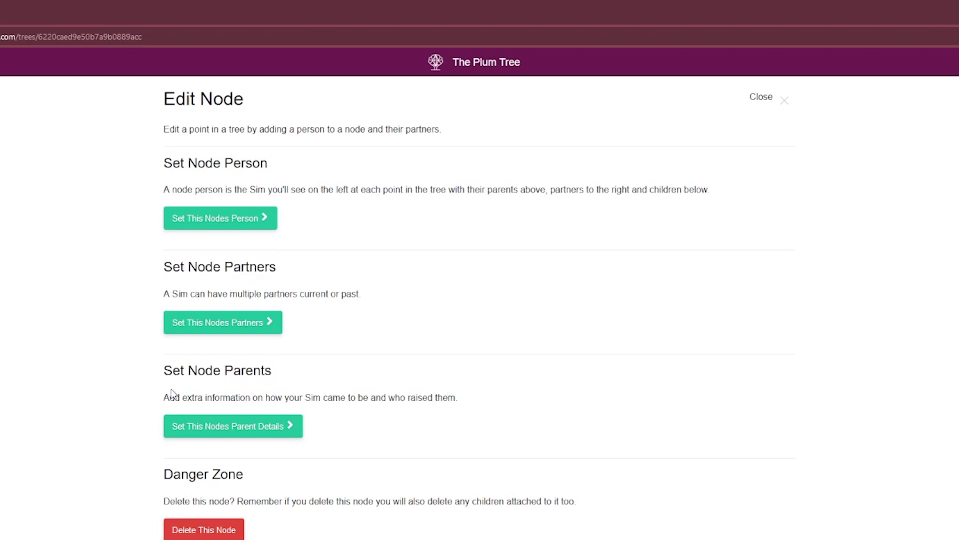
click(211, 428)
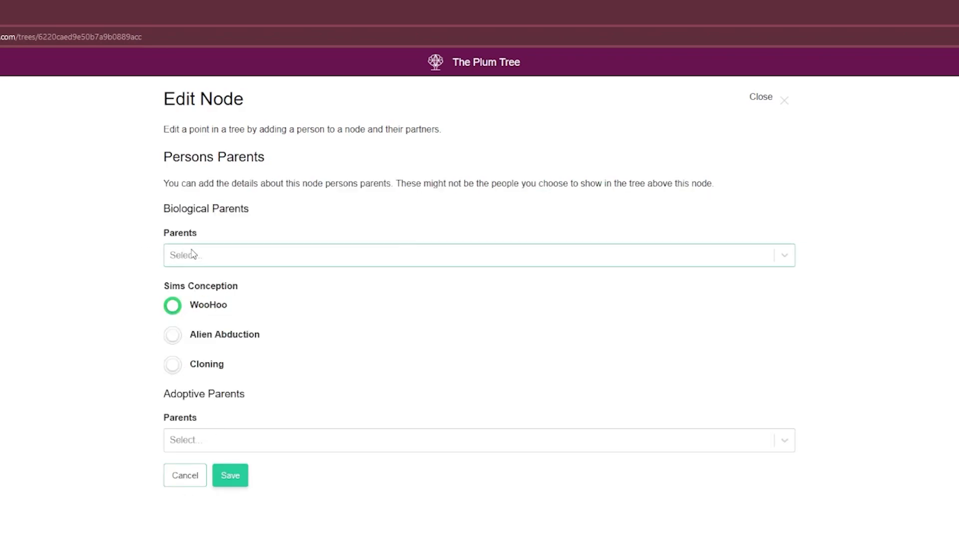
click(210, 258)
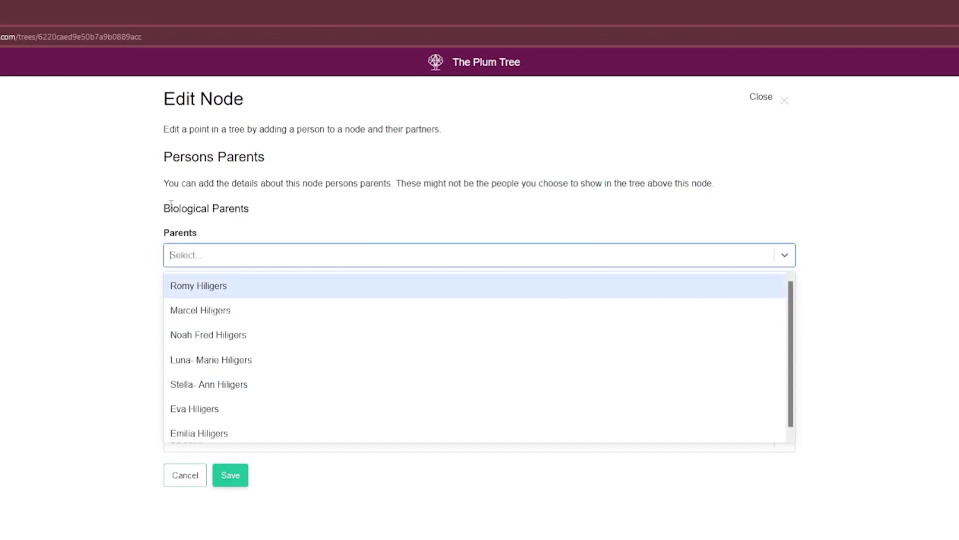
drag(168, 204, 287, 206)
click(282, 218)
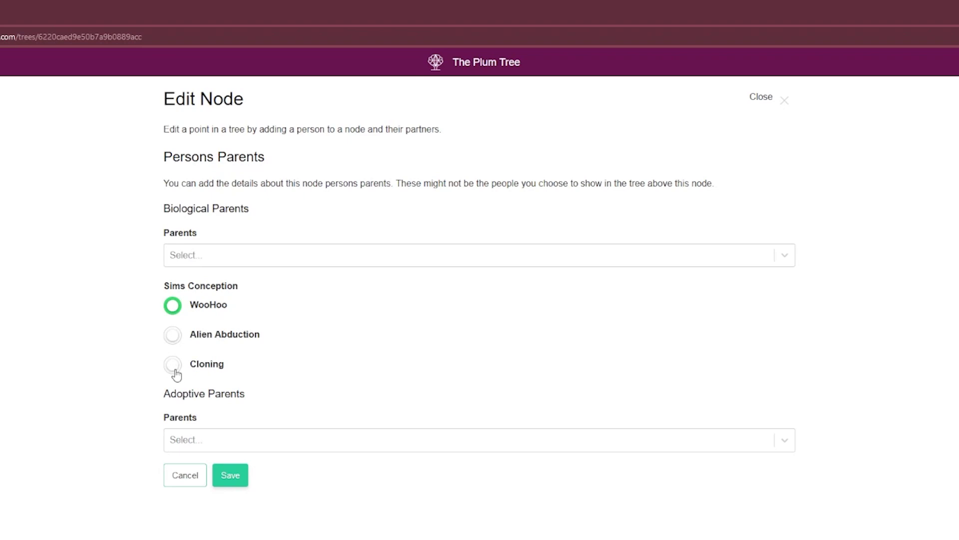
click(183, 255)
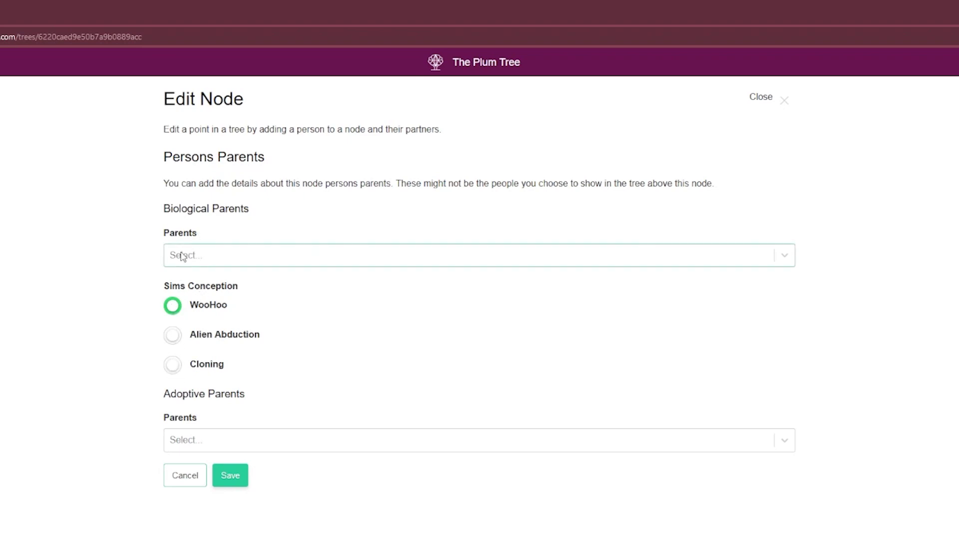
click(183, 256)
click(104, 406)
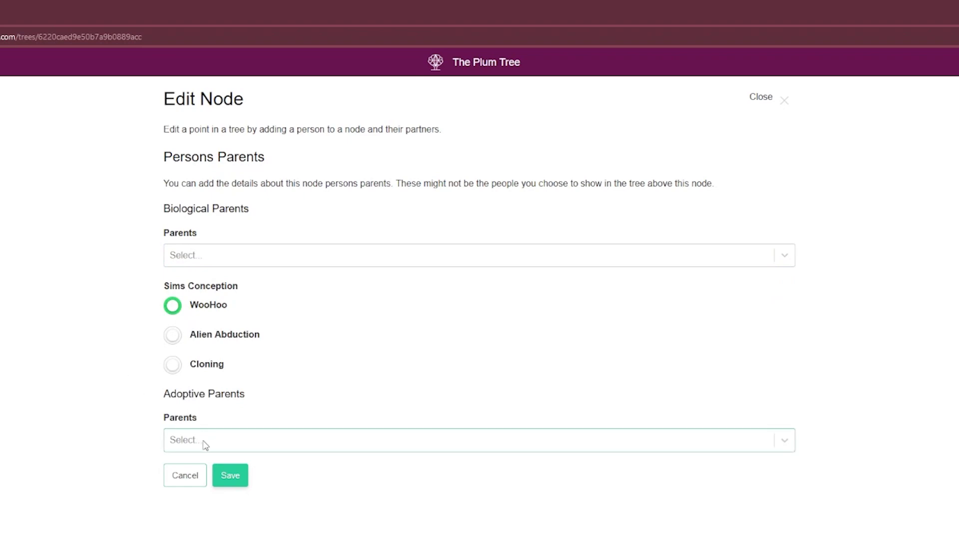
- Set both members of the married couple as the son's adoptive parents and display his details in the tree
drag(165, 394, 251, 402)
click(225, 440)
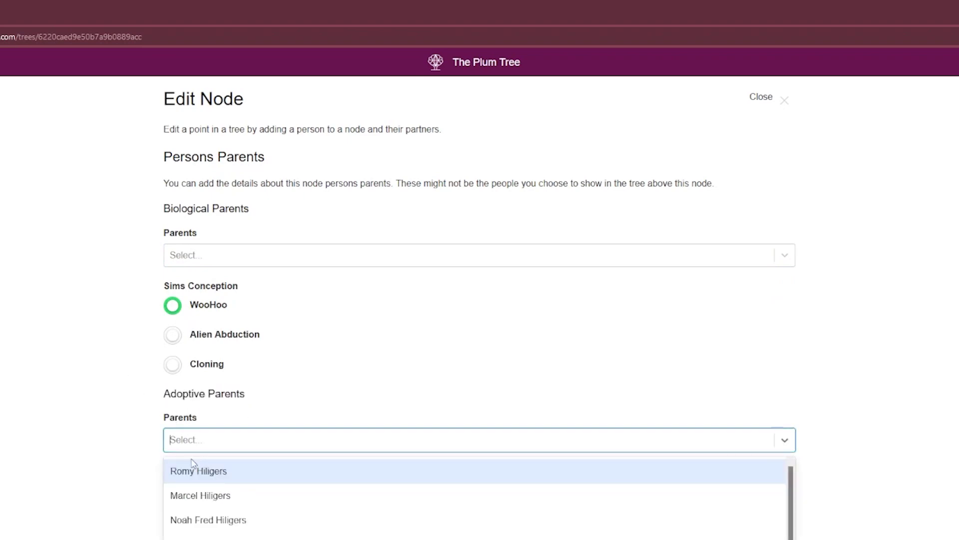
click(202, 473)
click(285, 442)
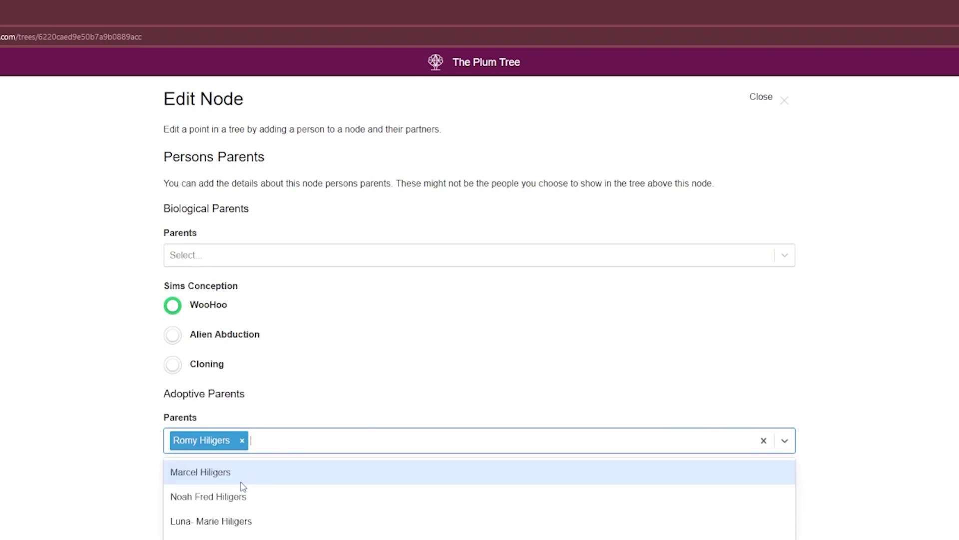
click(242, 472)
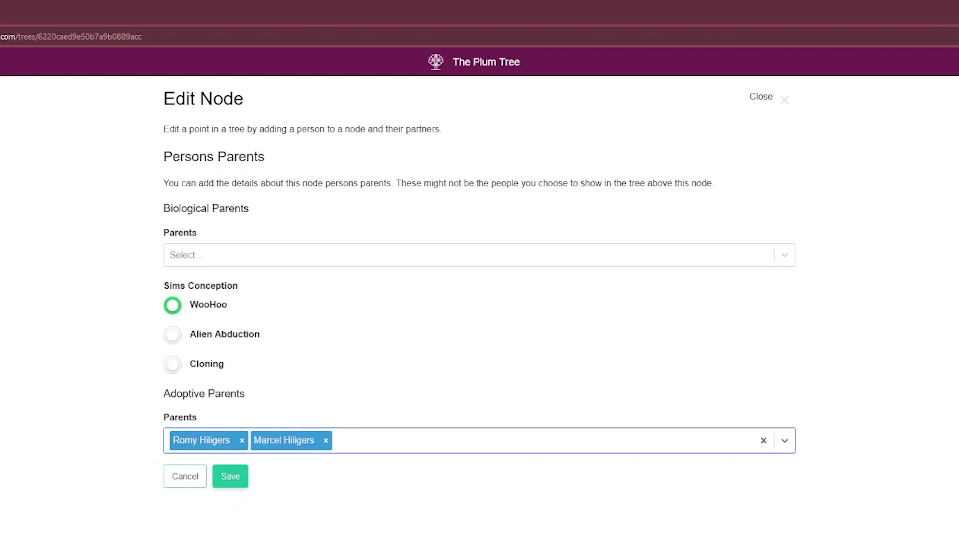
click(230, 476)
click(785, 105)
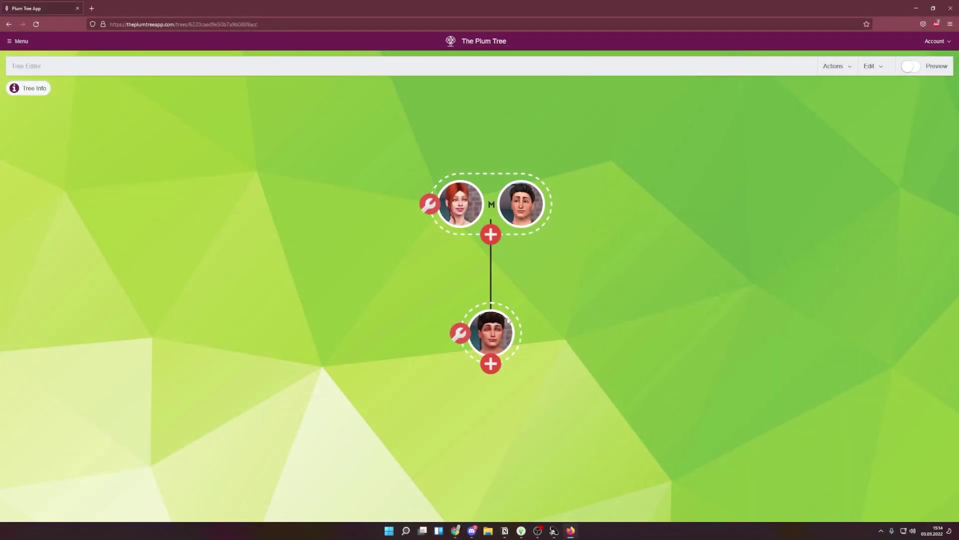
click(504, 333)
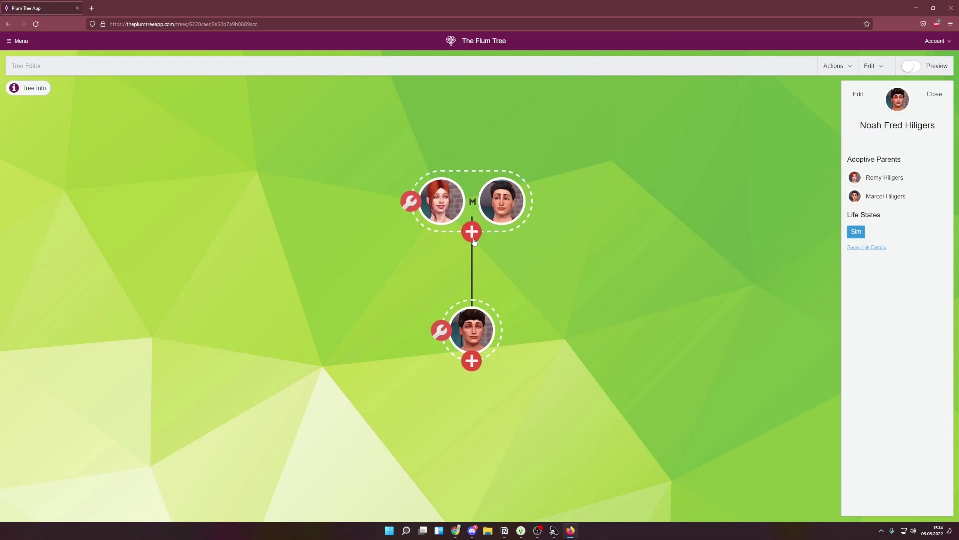
- Add another child node beneath the married couple and set its person to the older dark-haired daughter
scroll(482, 251, down, 2)
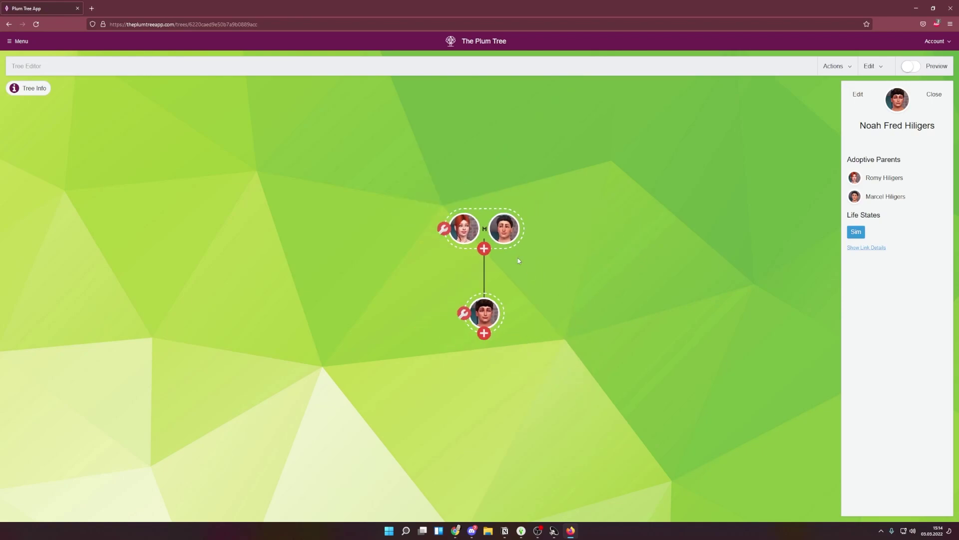
click(484, 249)
click(514, 316)
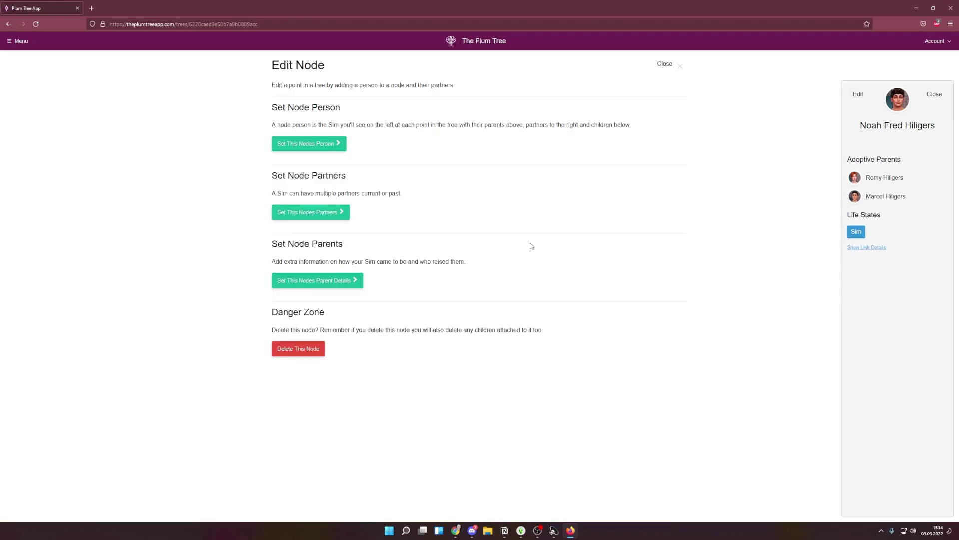
click(338, 144)
click(341, 169)
click(330, 242)
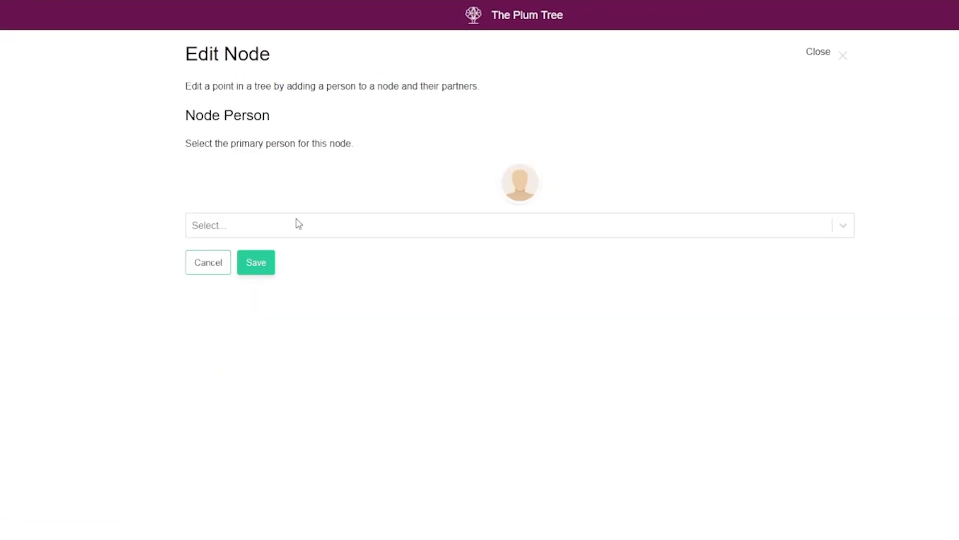
click(256, 265)
- Set both members of the married couple as the daughter's biological parents, keeping WooHoo as the conception
click(275, 400)
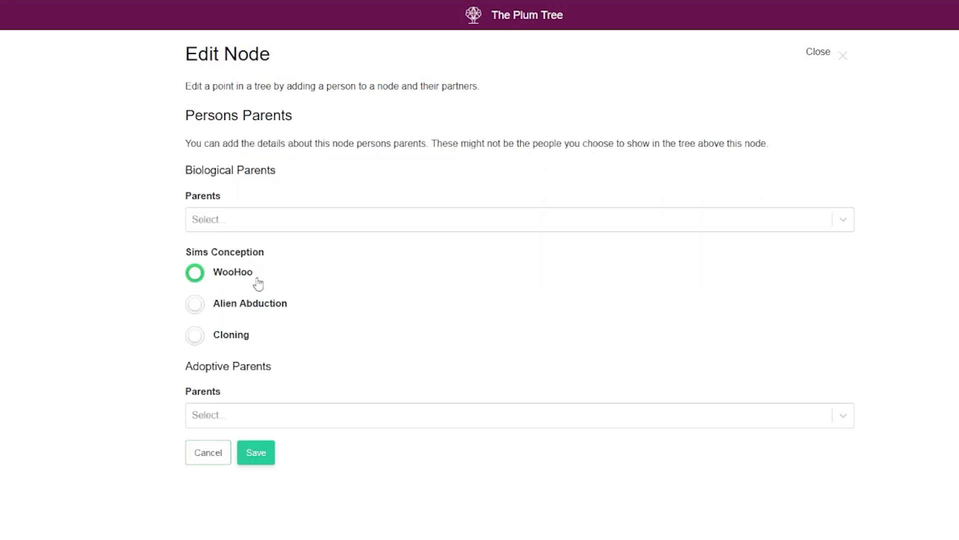
click(217, 222)
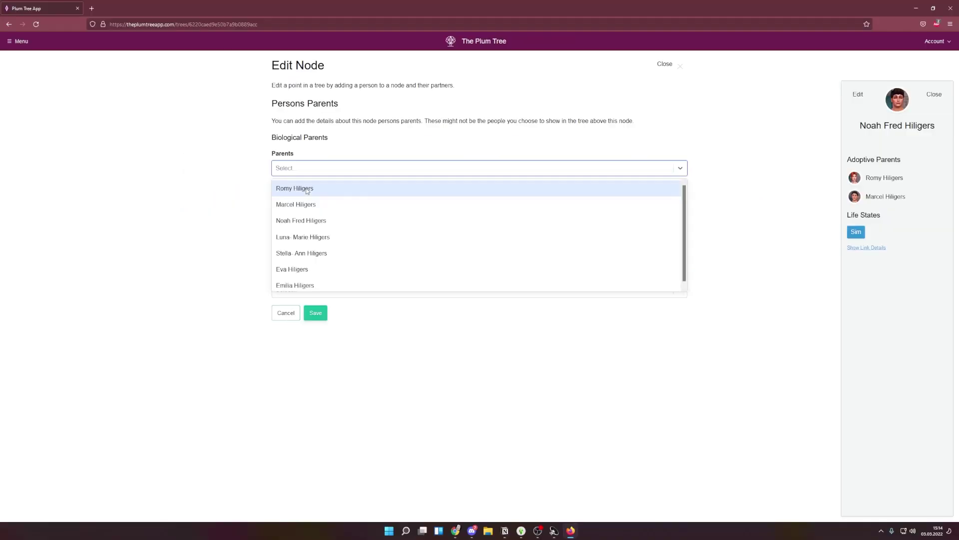
click(307, 190)
click(339, 192)
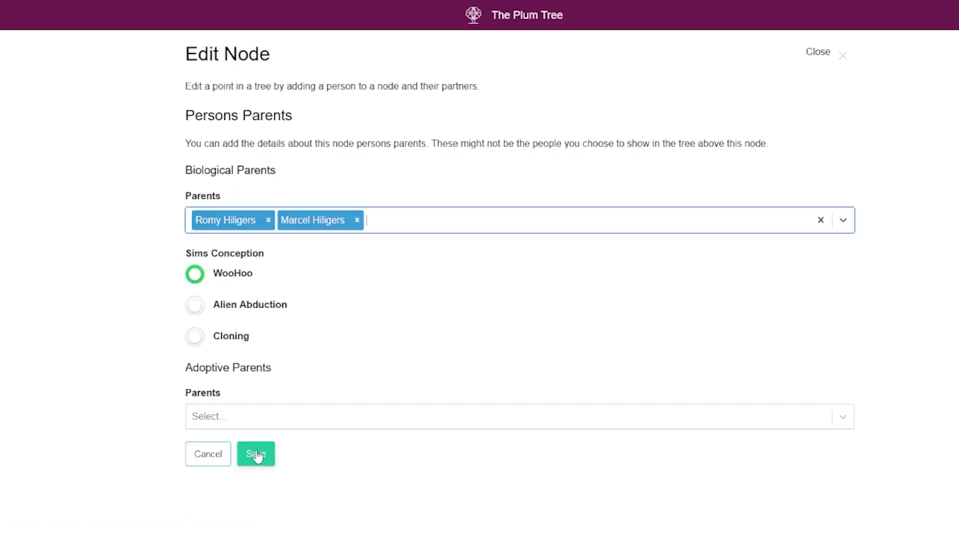
click(316, 313)
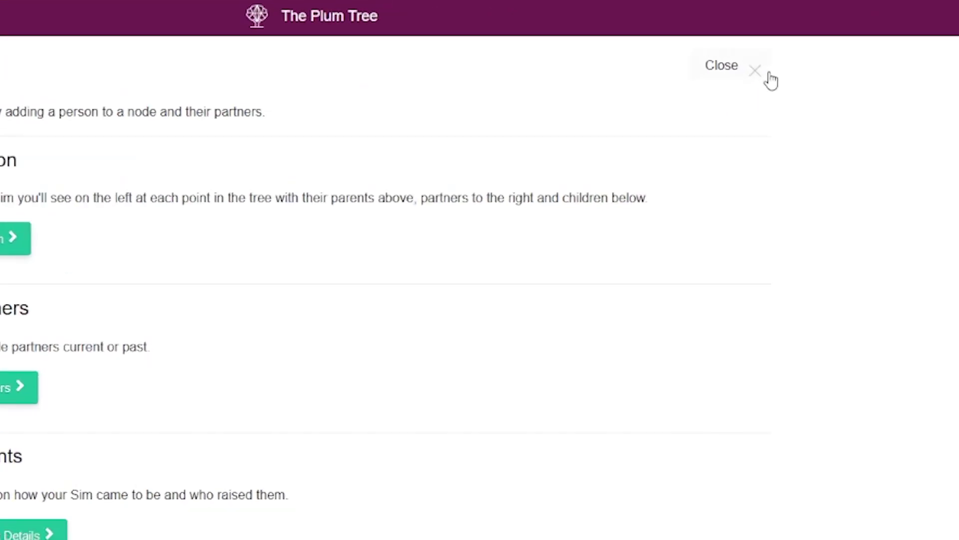
click(770, 75)
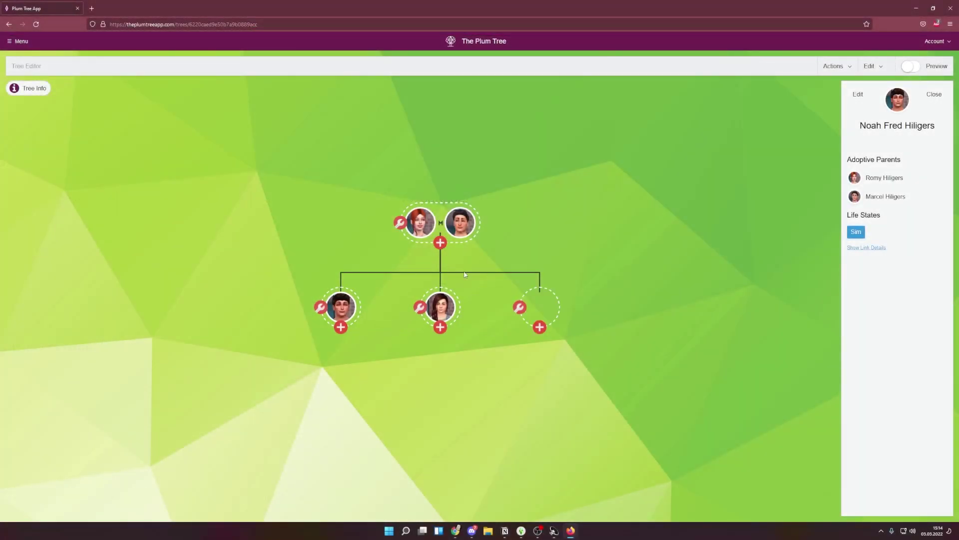
- Set the person of the empty third child node to the second dark-haired daughter
click(520, 308)
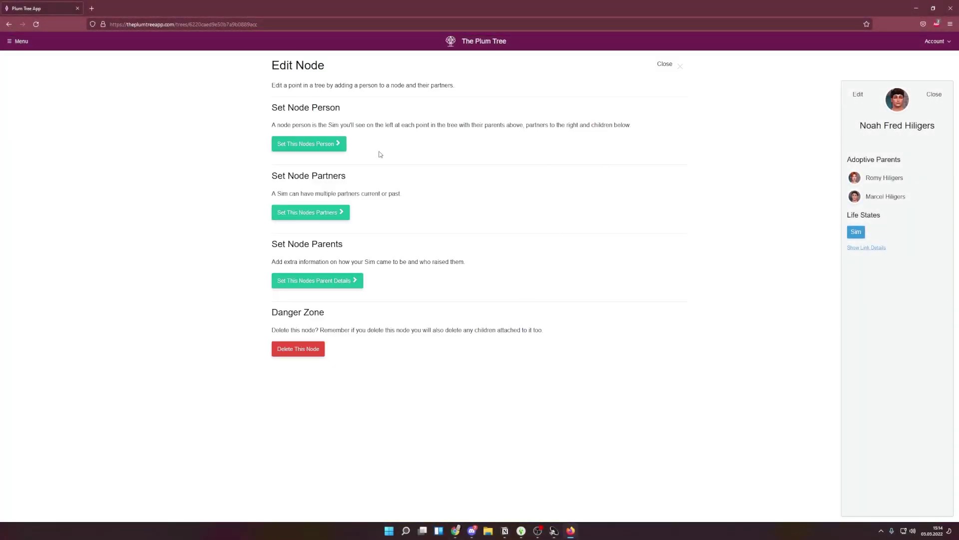
click(332, 144)
click(335, 172)
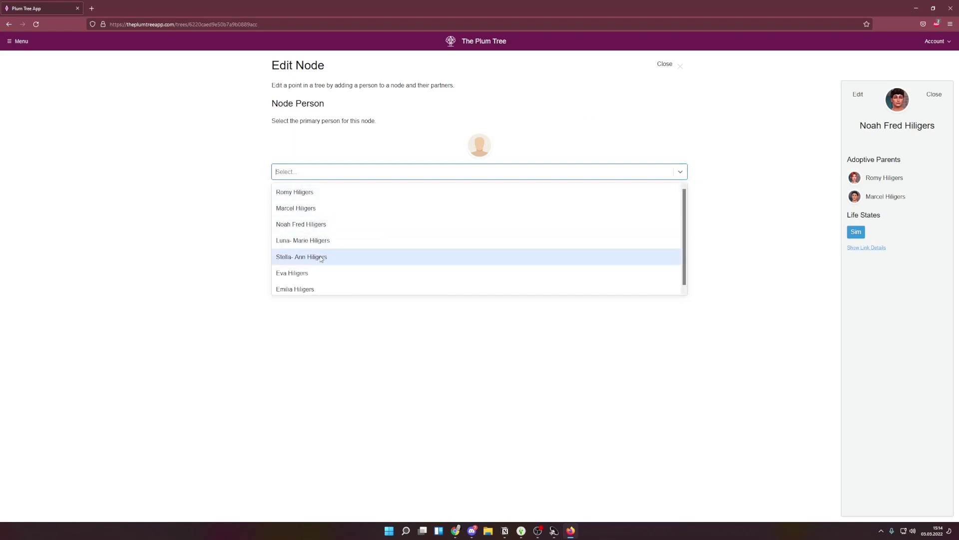
click(322, 256)
click(315, 197)
- Set both members of the married couple as the third child's biological parents, keeping WooHoo as the conception
click(330, 280)
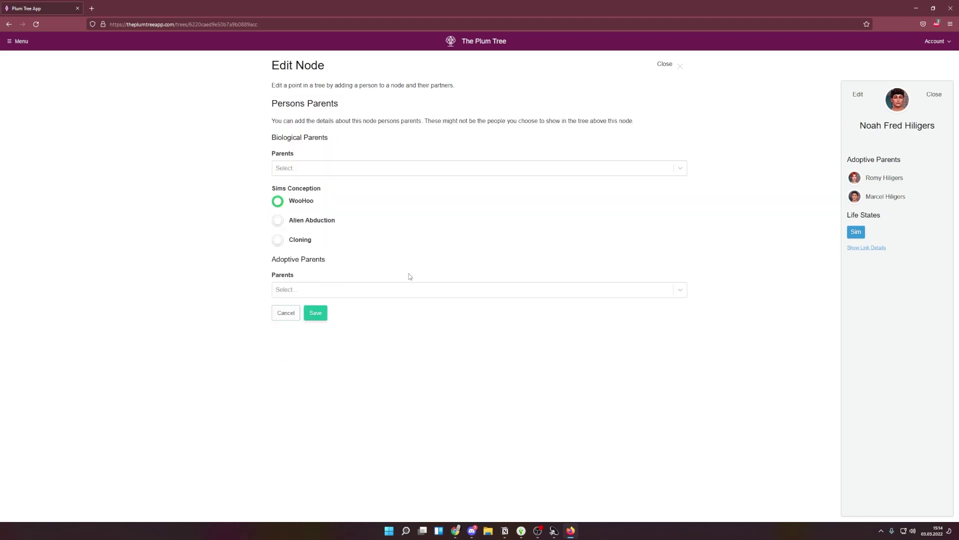
click(331, 172)
click(322, 197)
click(321, 197)
click(316, 313)
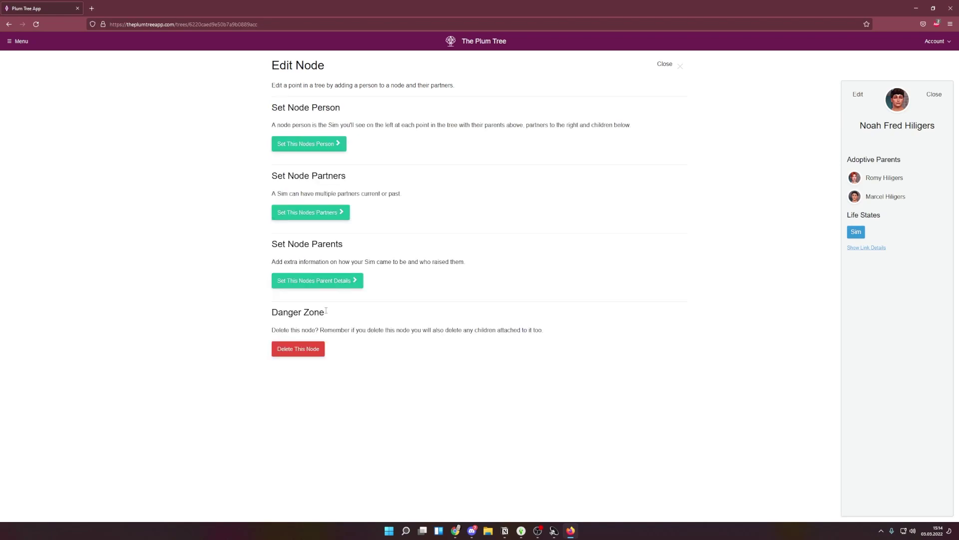
click(669, 65)
- Give the dark-haired daughter in the second child node a description starting "Zwillingsschwester von" followed by her twin sister's first name
drag(606, 361, 525, 361)
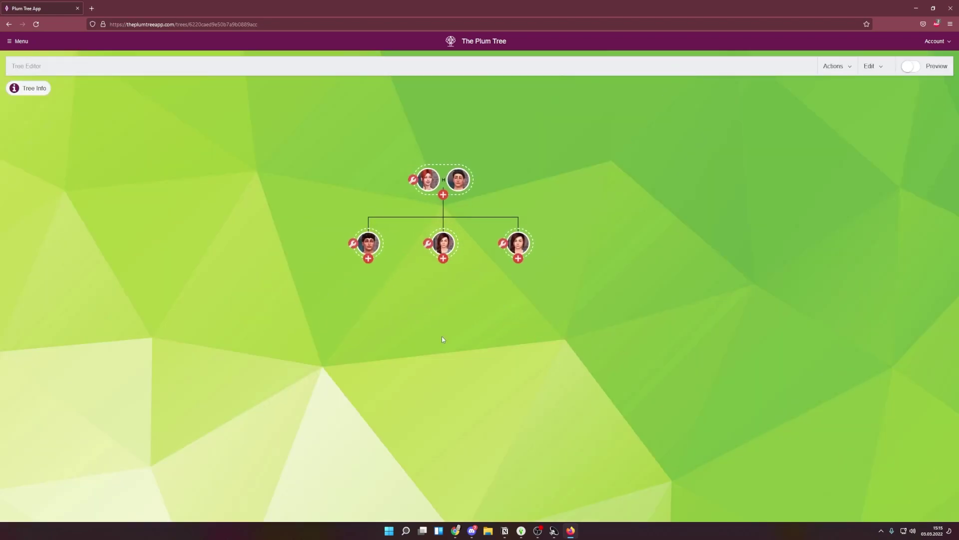
scroll(447, 329, up, 3)
drag(455, 343, 454, 415)
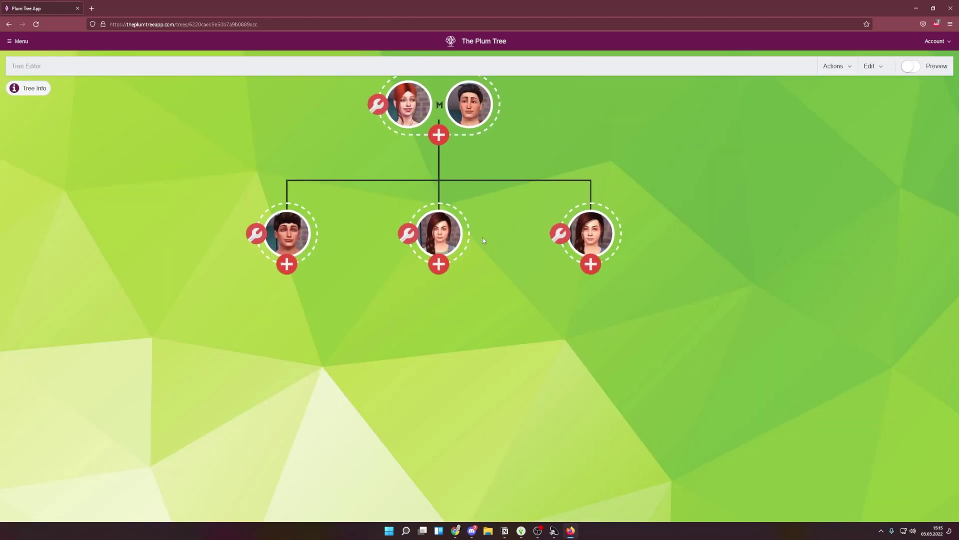
click(453, 238)
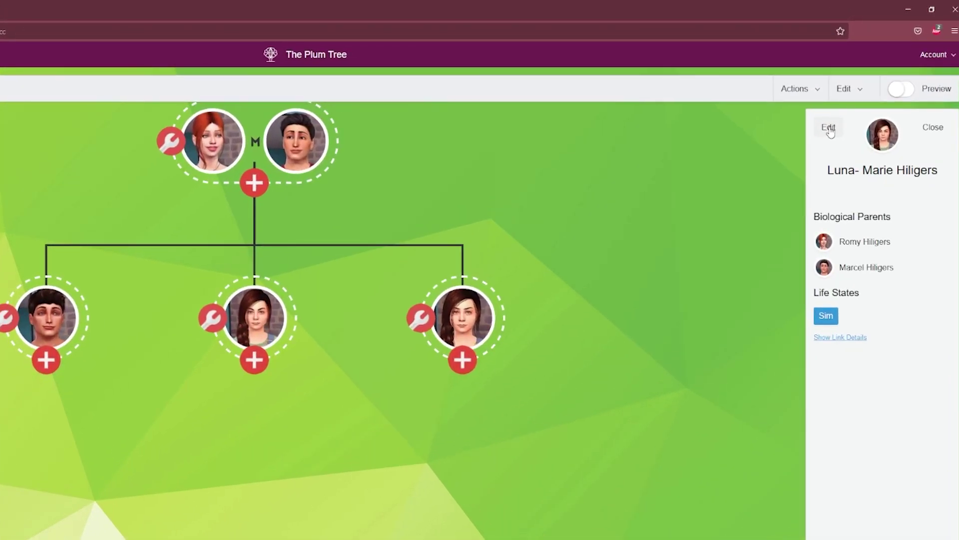
click(858, 95)
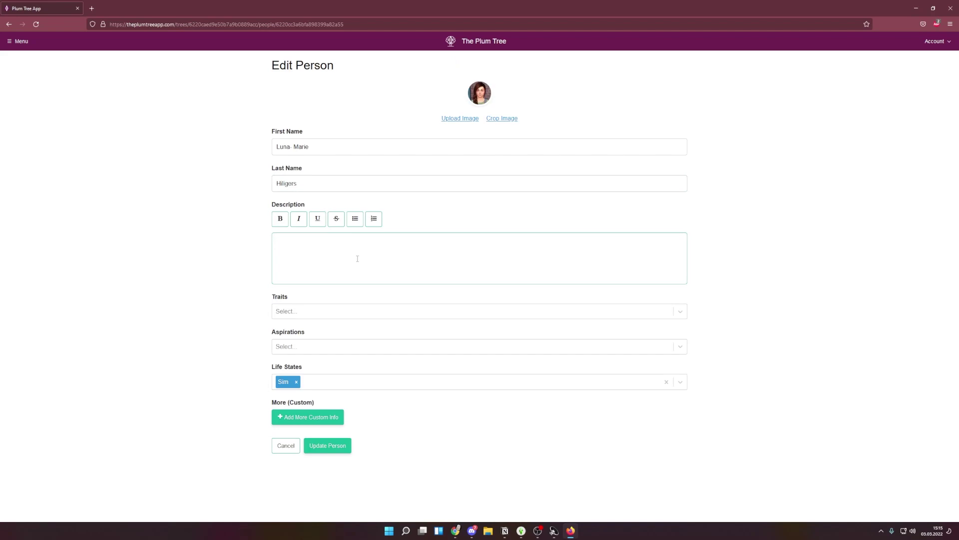
text(illingsschwester von Stella-Ann)
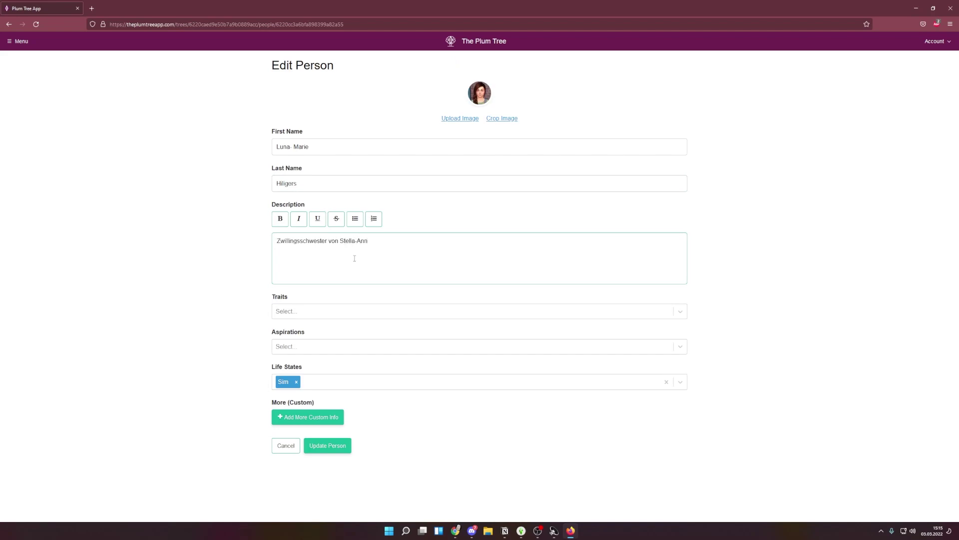
click(327, 445)
- Describe the daughter in the third child node with "Zwillingsschwester von" and her twin's first name, and display the other twin's details
click(858, 95)
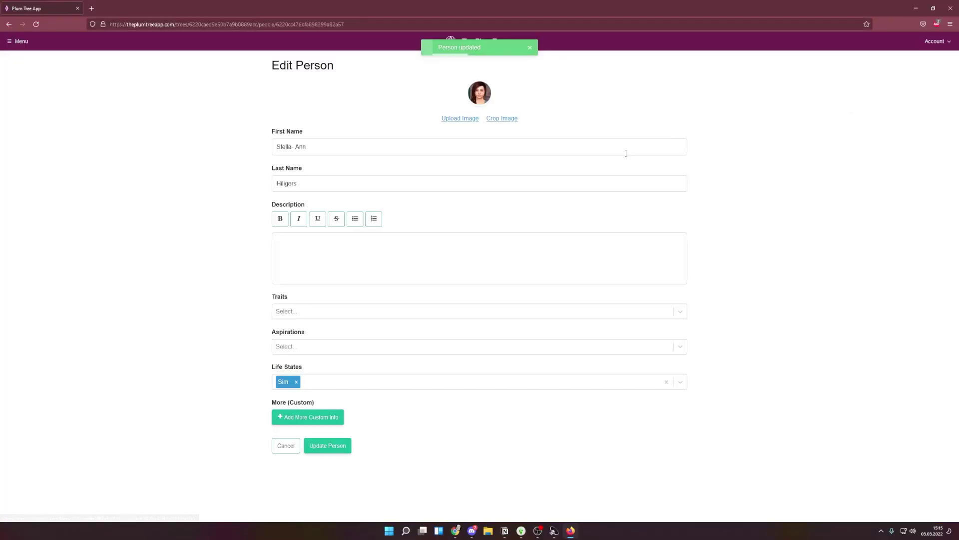
click(411, 248)
text(Zwillingsschwester von)
text(Luna)
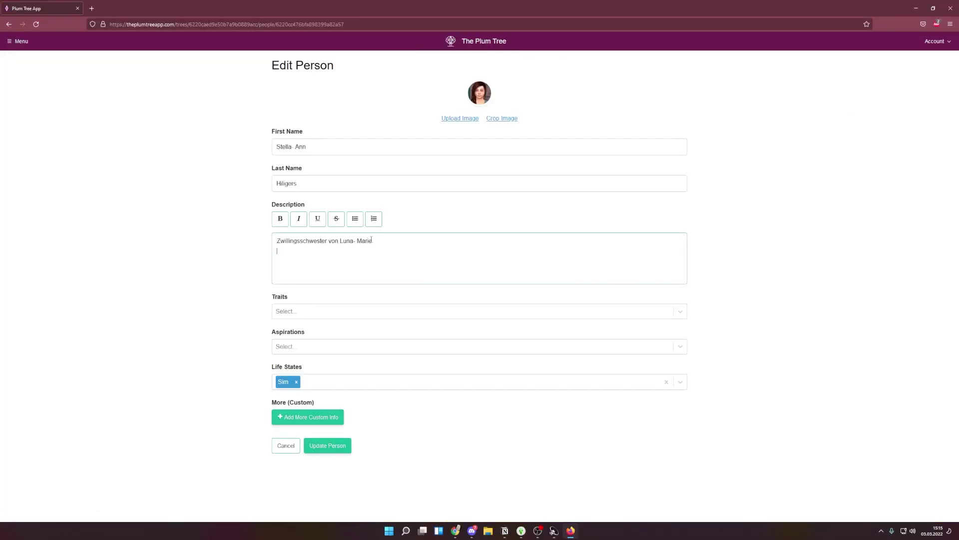
click(327, 445)
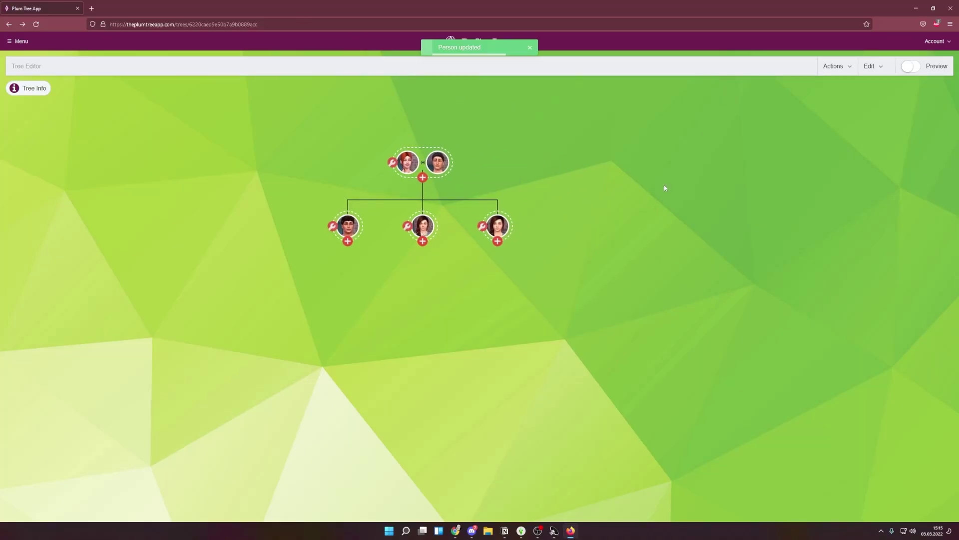
click(433, 228)
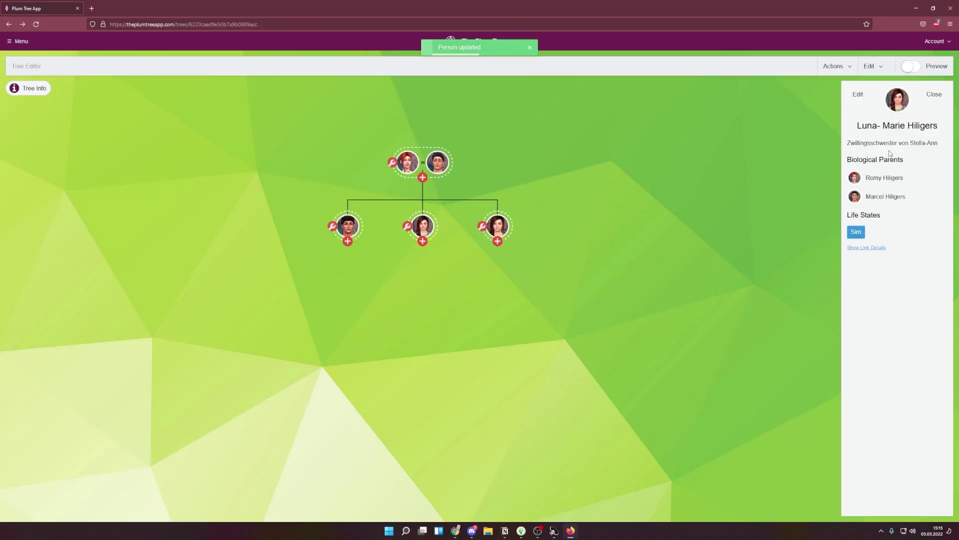
- Add a fourth child node beneath the married couple and choose the red-haired daughter with the short fringe as its person
click(422, 177)
click(519, 228)
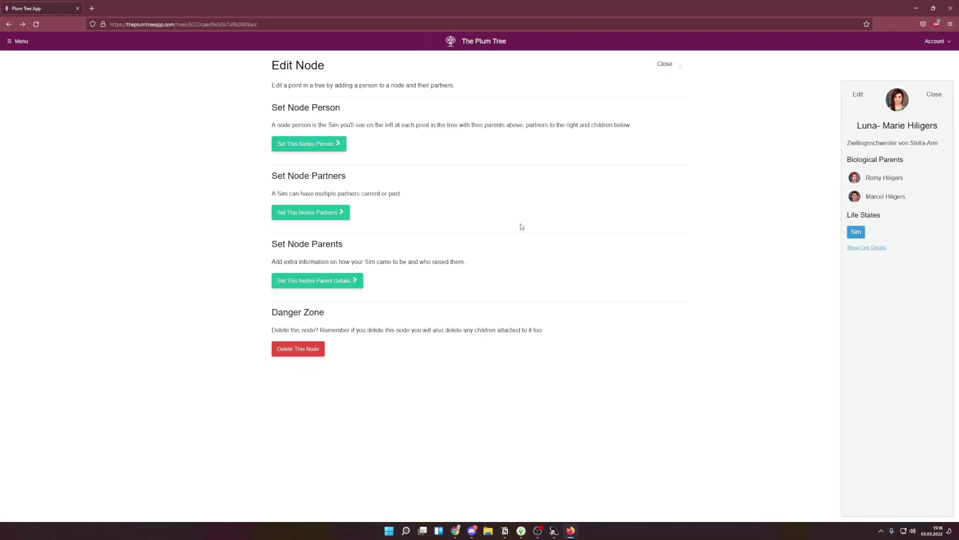
click(309, 144)
click(338, 175)
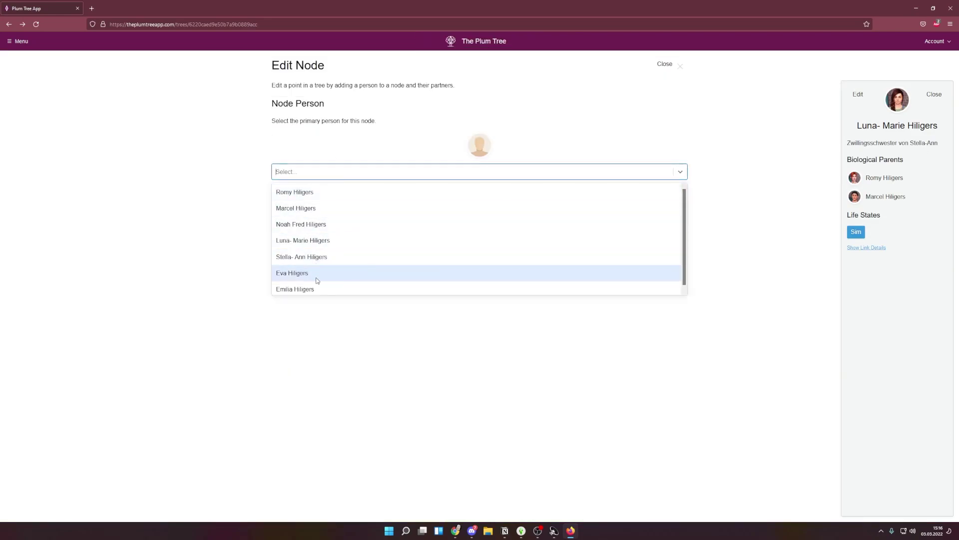
click(318, 273)
- Set the married couple as the biological parents of the red-haired daughter in the fourth child node
click(317, 257)
click(390, 170)
click(347, 189)
click(316, 314)
click(668, 66)
- Add a fifth child node beneath the married couple and choose the remaining red-haired daughter as its person
click(422, 177)
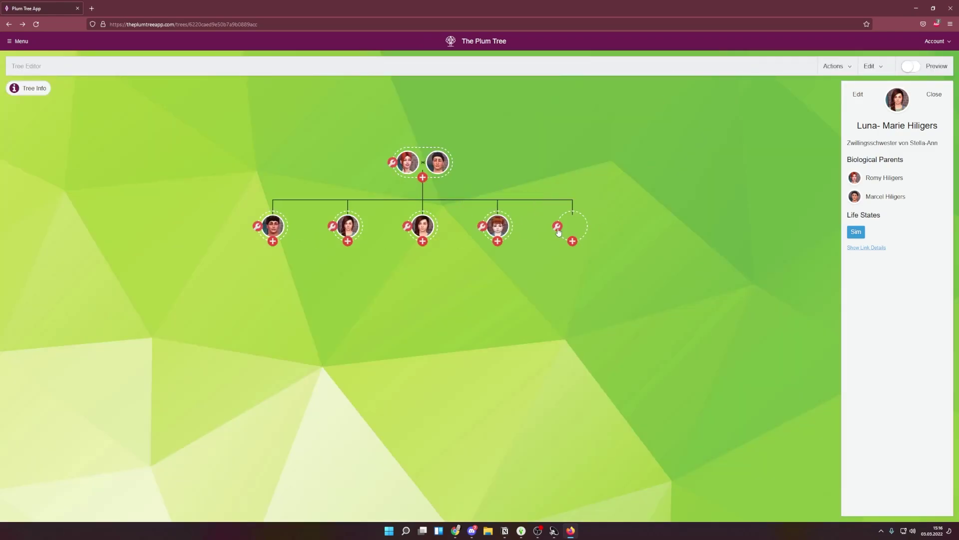
click(556, 226)
click(315, 145)
click(311, 171)
click(316, 288)
- Set the married couple as the biological parents of the red-haired daughter in the fifth child node
click(317, 281)
click(319, 166)
click(317, 188)
click(316, 312)
click(675, 69)
- Describe the daughter in the fourth child node with "Zwillingsschwester von" followed by the other red-haired twin's first name
click(490, 223)
click(857, 94)
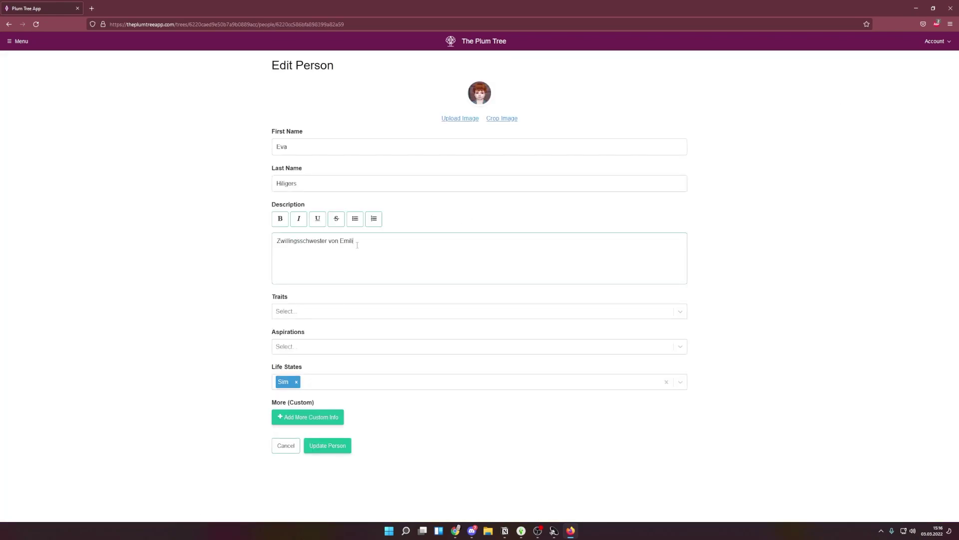
click(327, 445)
- Describe the daughter in the fifth child node with "Zwillingsschwester von" followed by her red-haired twin's first name
click(631, 175)
click(853, 98)
click(399, 265)
text(Zwillingsschwester von Eva)
click(327, 445)
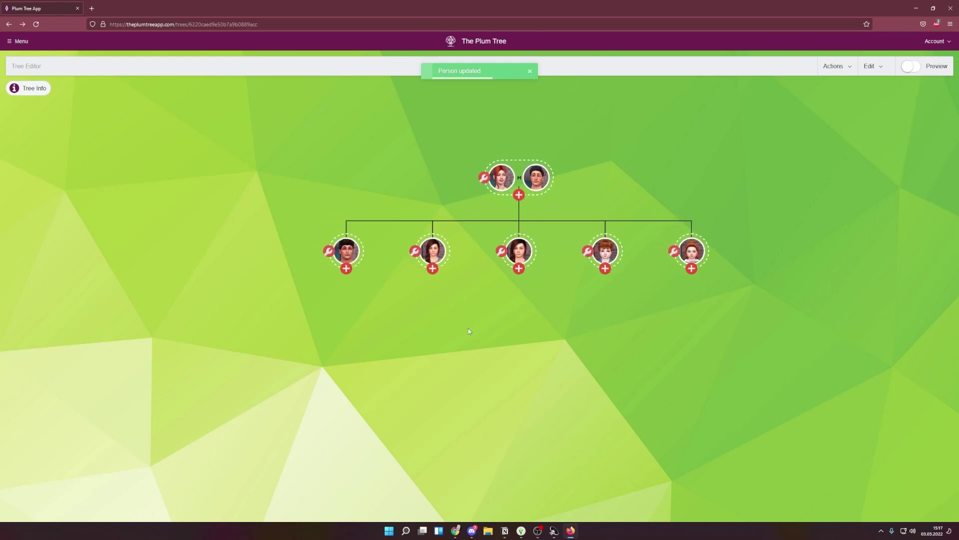
- Examine the completed tree, displaying the details of the son and of the daughter in the second child node
drag(498, 303, 484, 314)
click(332, 262)
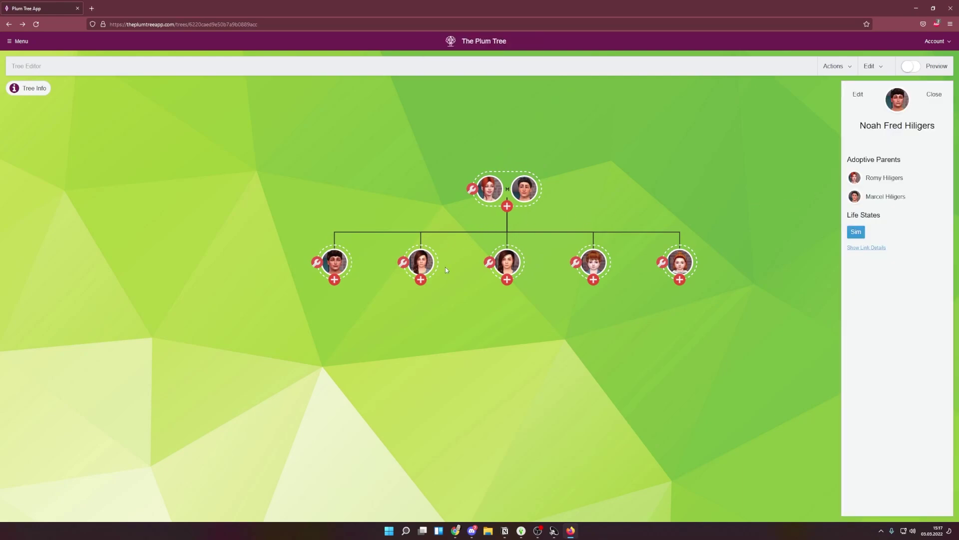
click(414, 264)
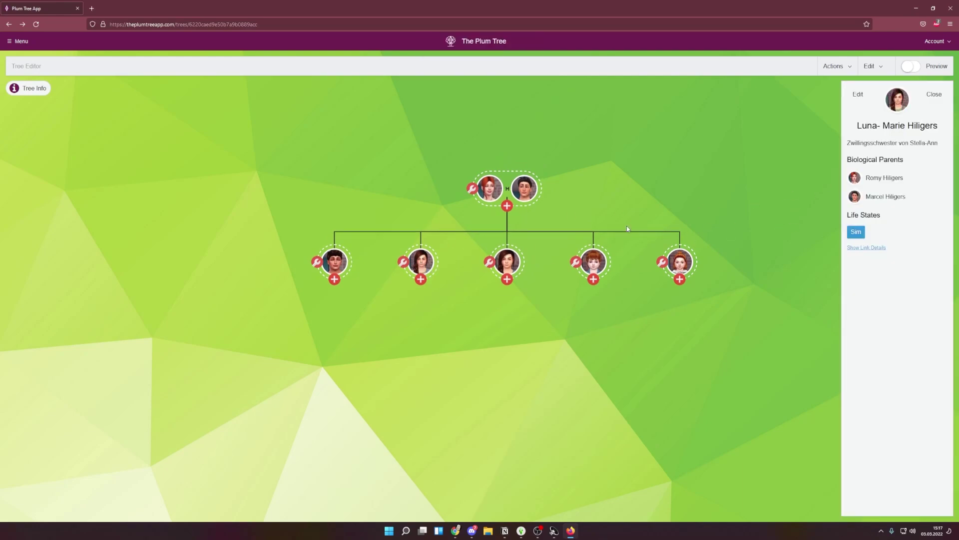
drag(494, 314, 407, 347)
scroll(476, 328, down, 1)
scroll(400, 347, up, 3)
scroll(397, 346, down, 1)
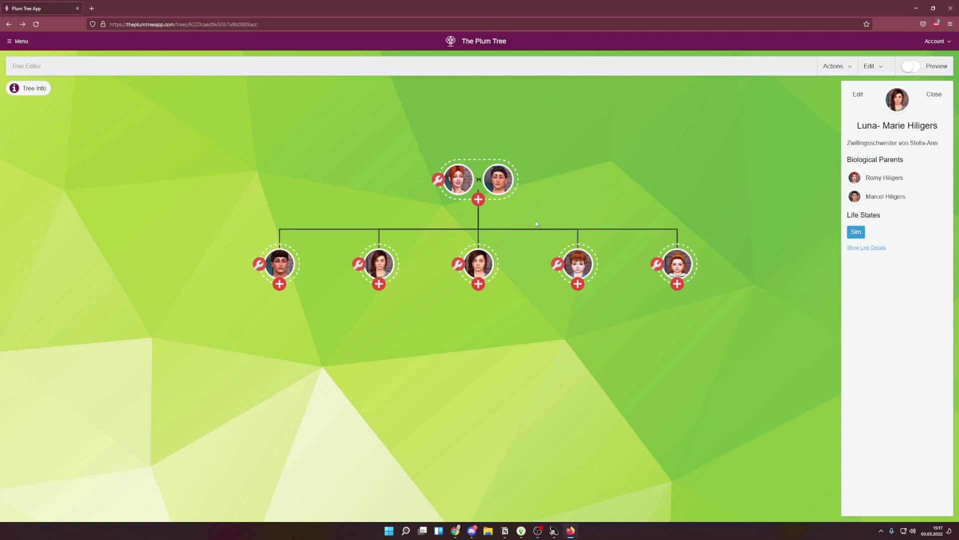
- Review the second child's editable person details without changing them, and return to the tree from the people list
click(858, 96)
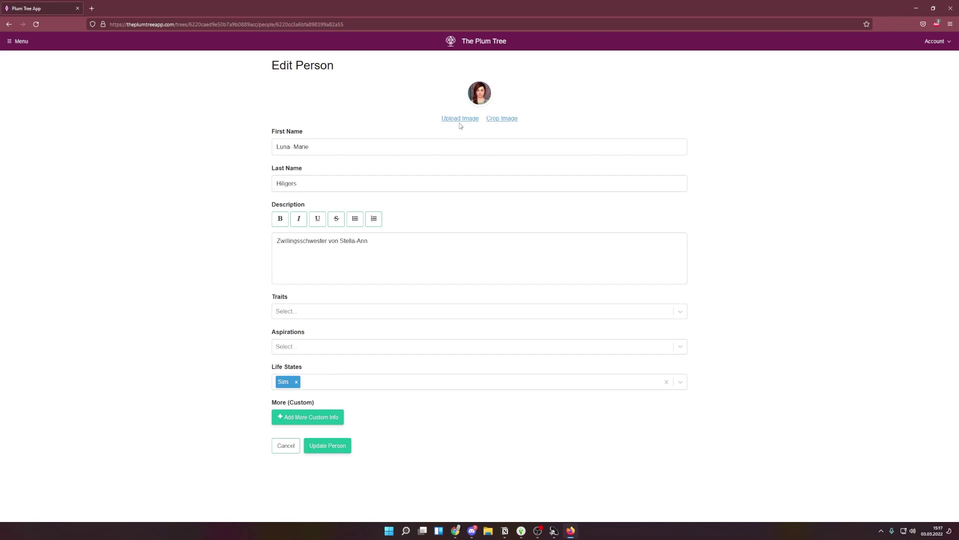
click(287, 448)
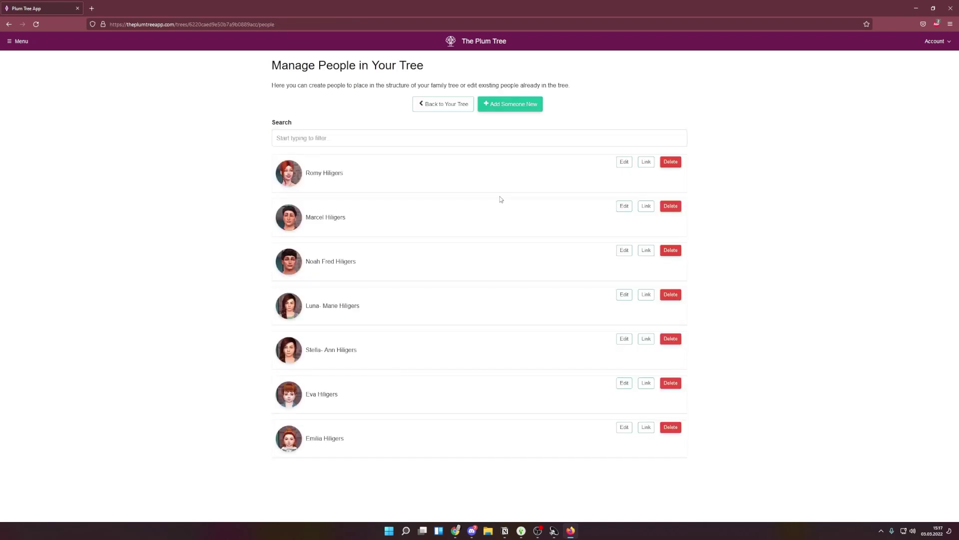
click(435, 106)
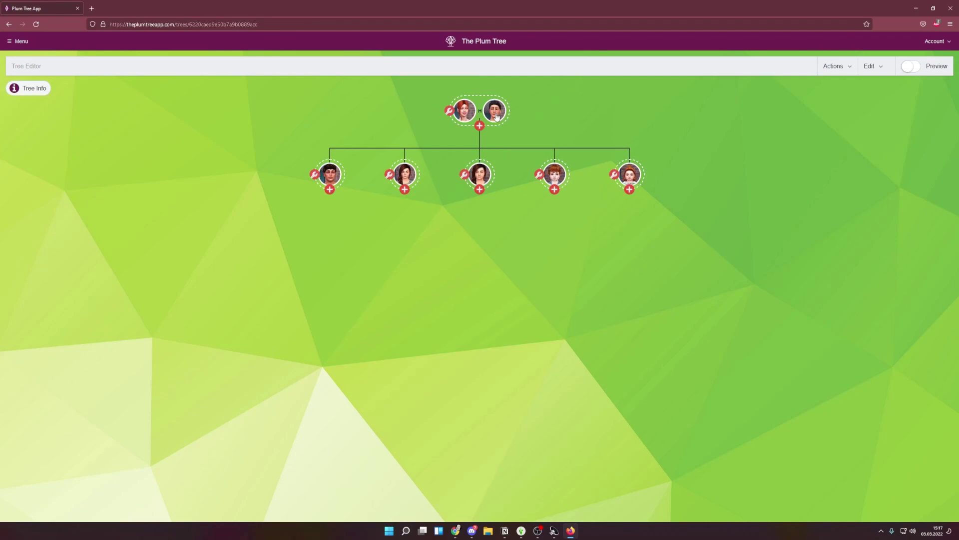
- Save the family tree and turn on its preview
drag(514, 240, 531, 303)
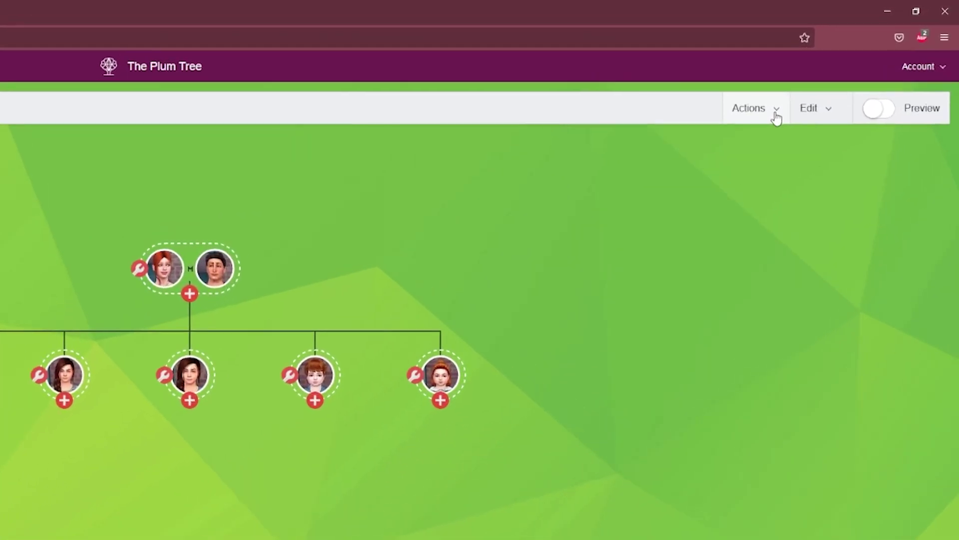
click(848, 69)
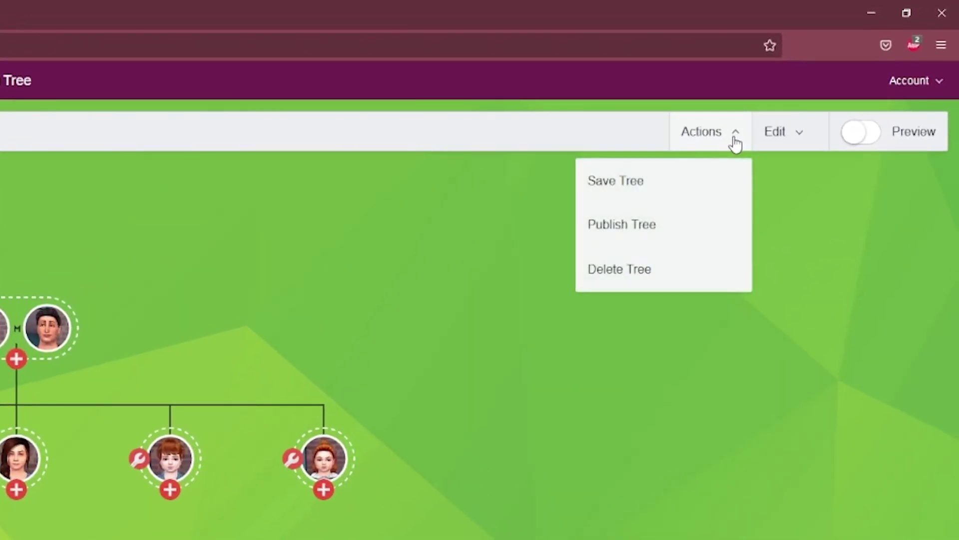
click(689, 185)
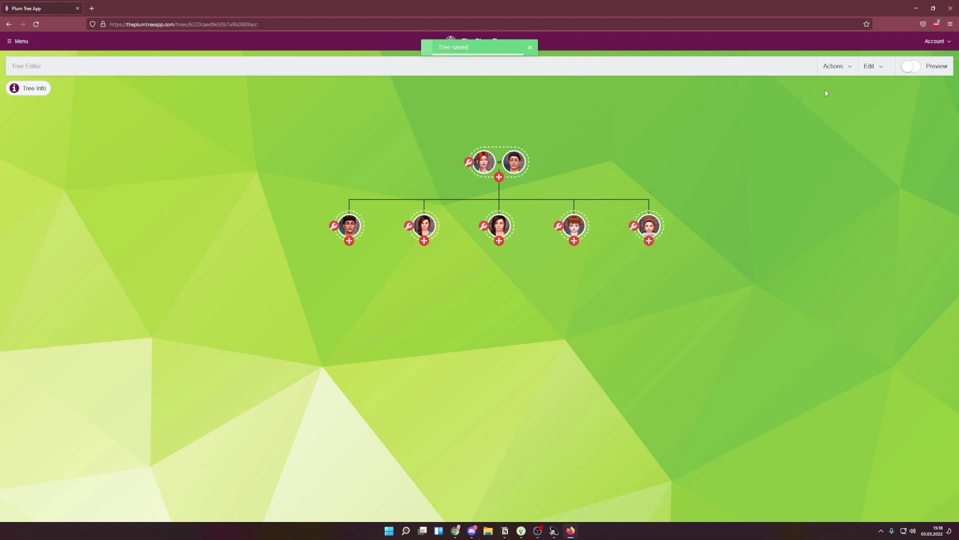
click(918, 69)
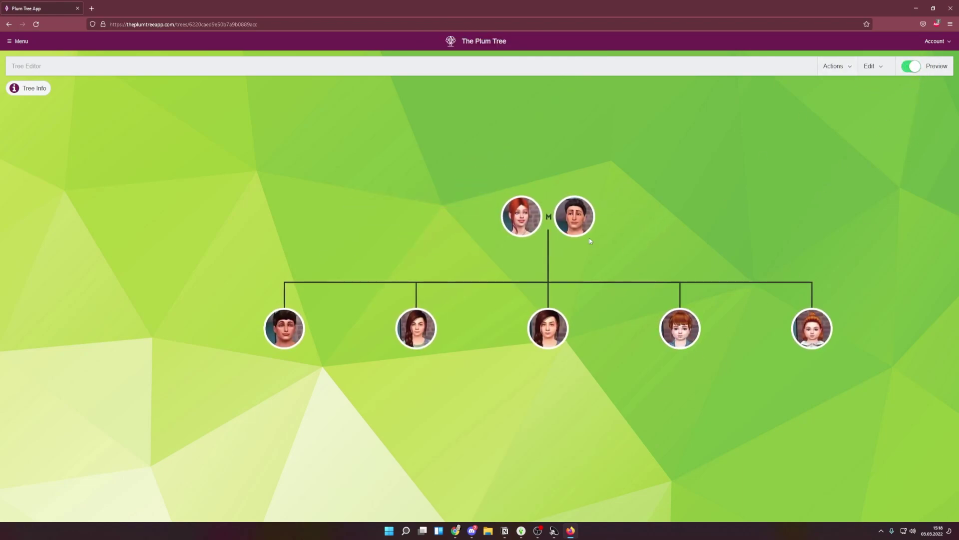
- Open the tree's publishing settings and enable Is Public, leaving Display in Gallery off
click(834, 66)
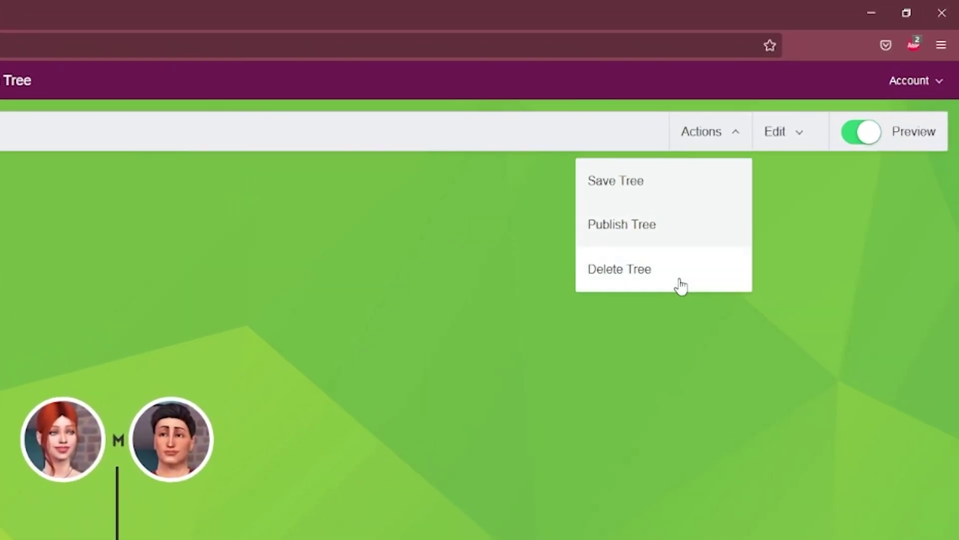
click(675, 236)
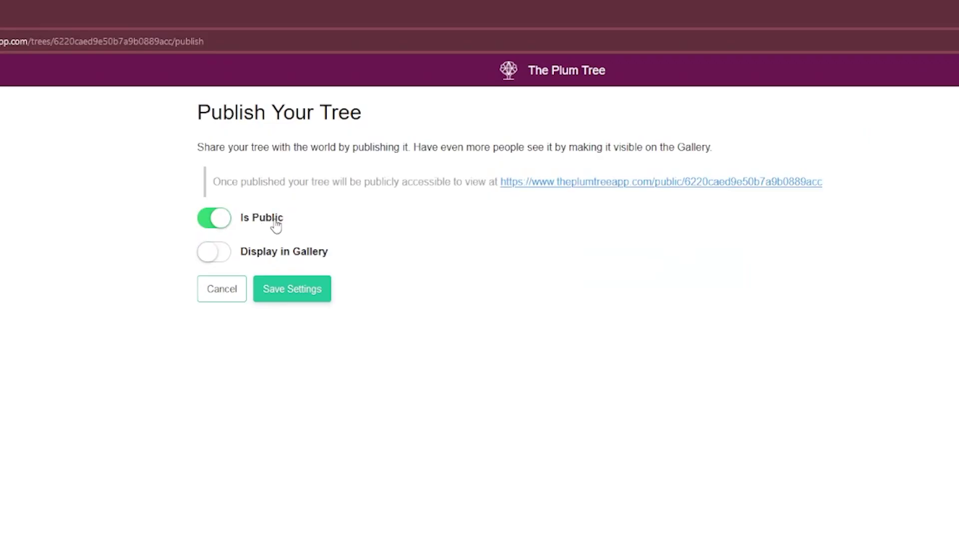
drag(276, 220, 221, 237)
click(337, 388)
click(221, 221)
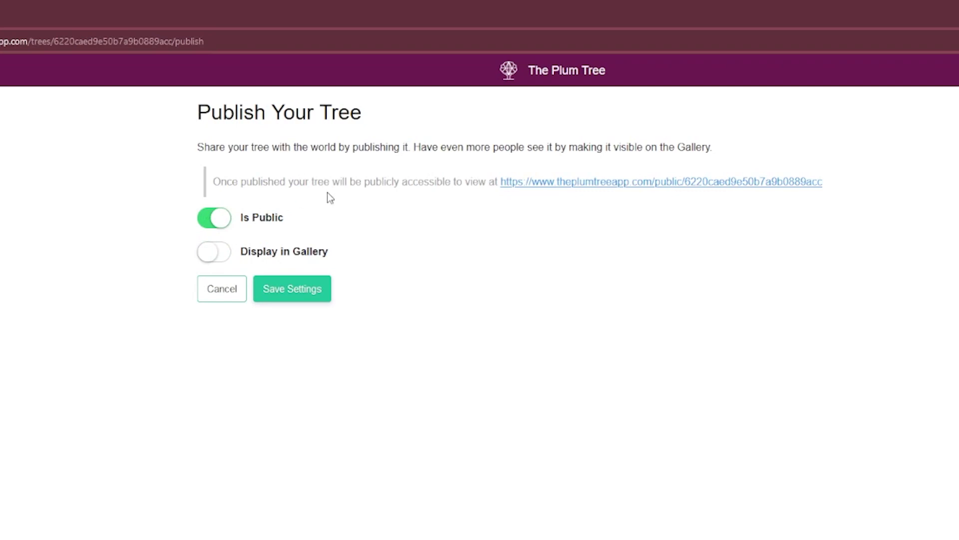